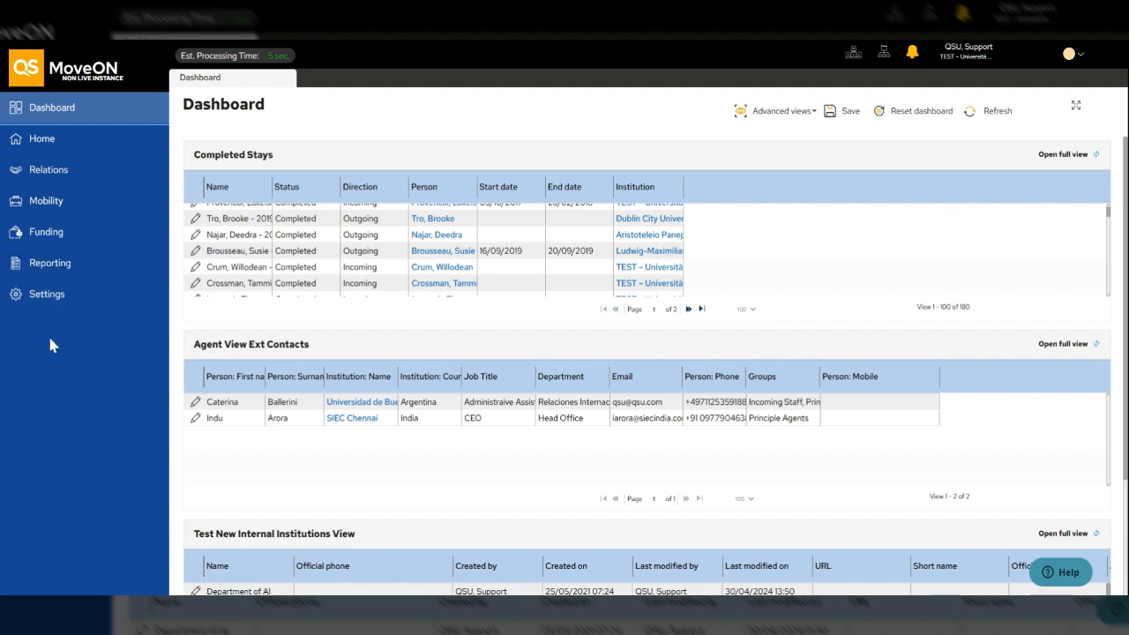
# - Expand Settings and its Users submenu to list roles and users
pyautogui.click(51, 300)
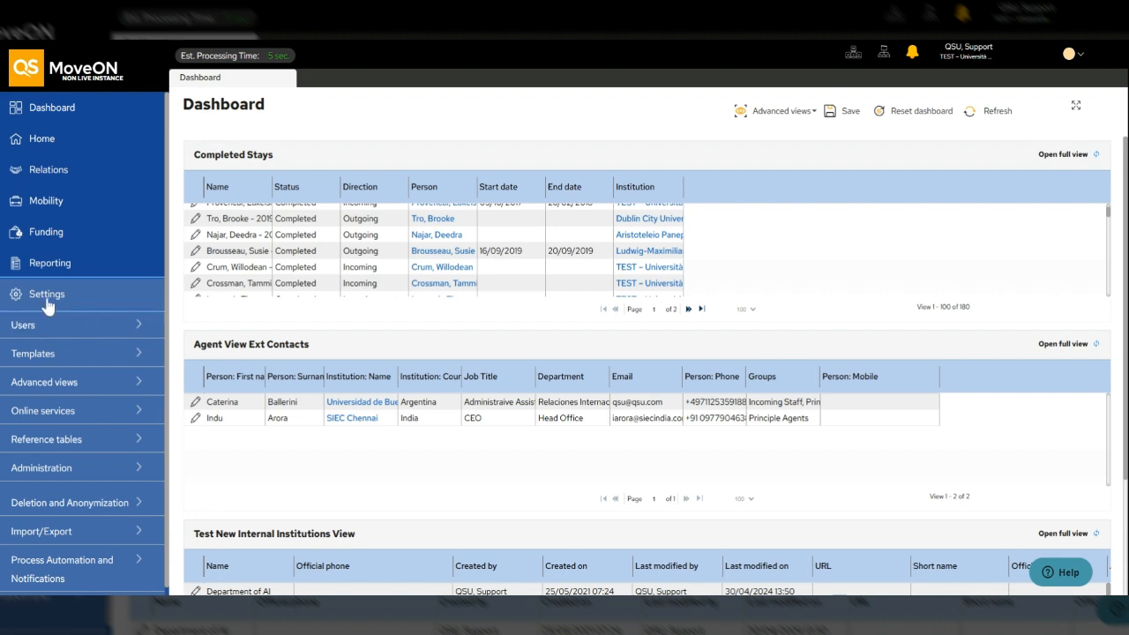
pyautogui.click(44, 327)
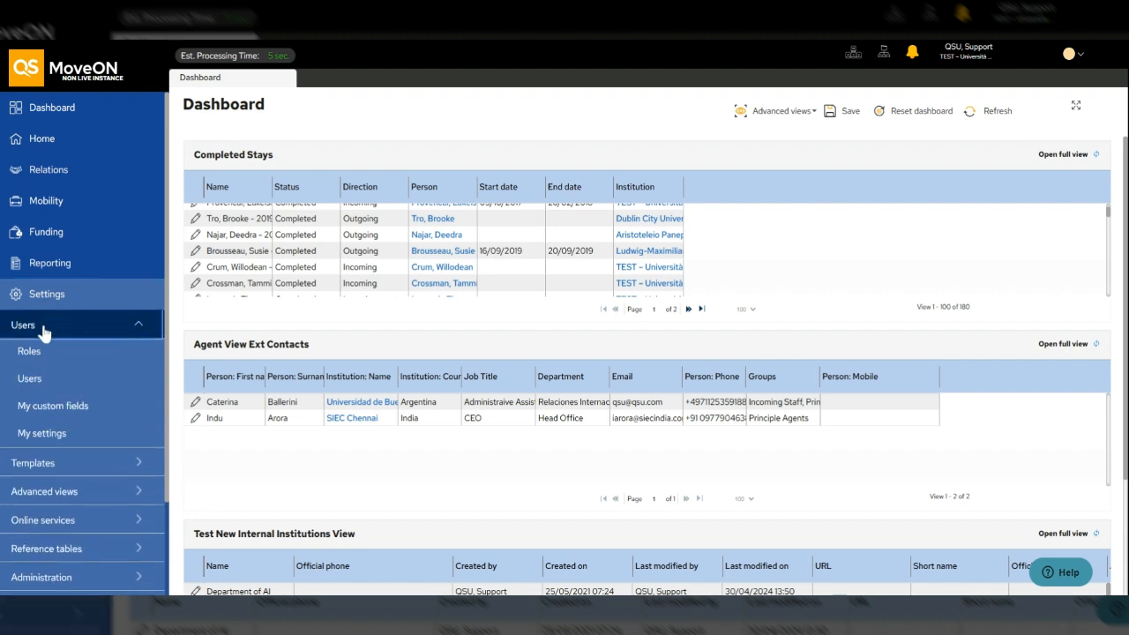
# - Open the system Users list from Settings > Users > Users
pyautogui.click(35, 381)
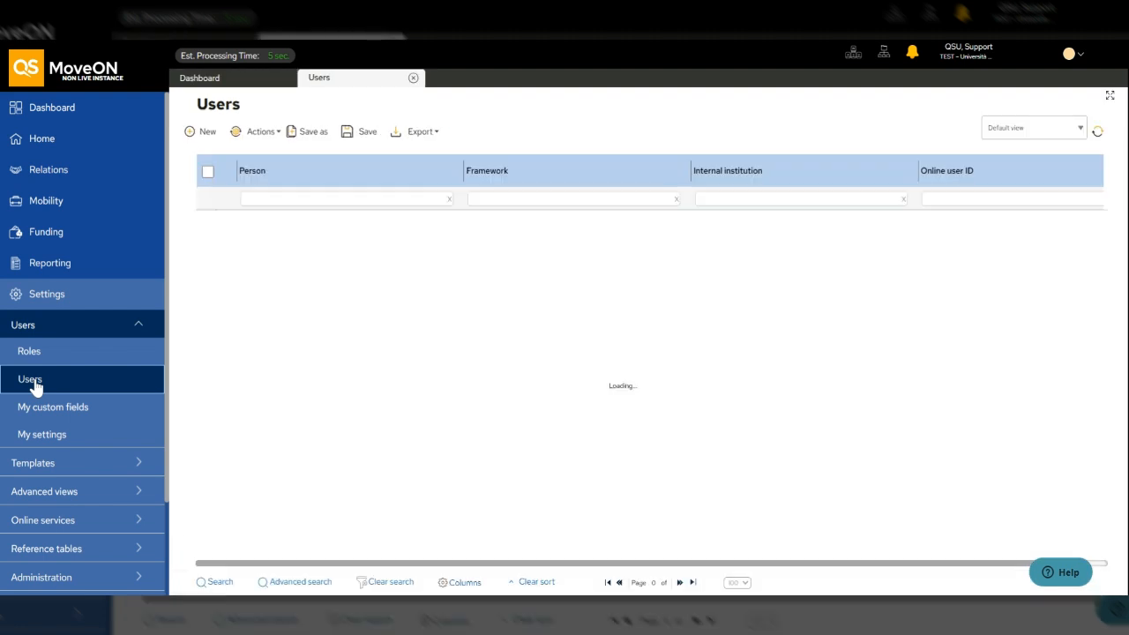
pyautogui.moveTo(196, 103); pyautogui.dragTo(244, 110)
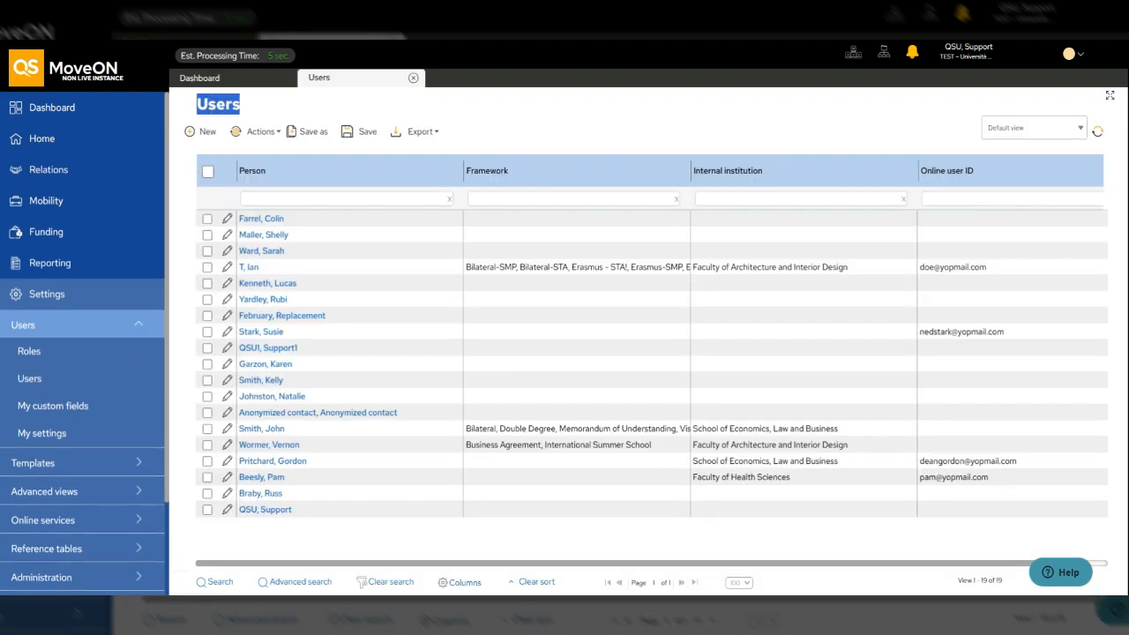
pyautogui.click(273, 108)
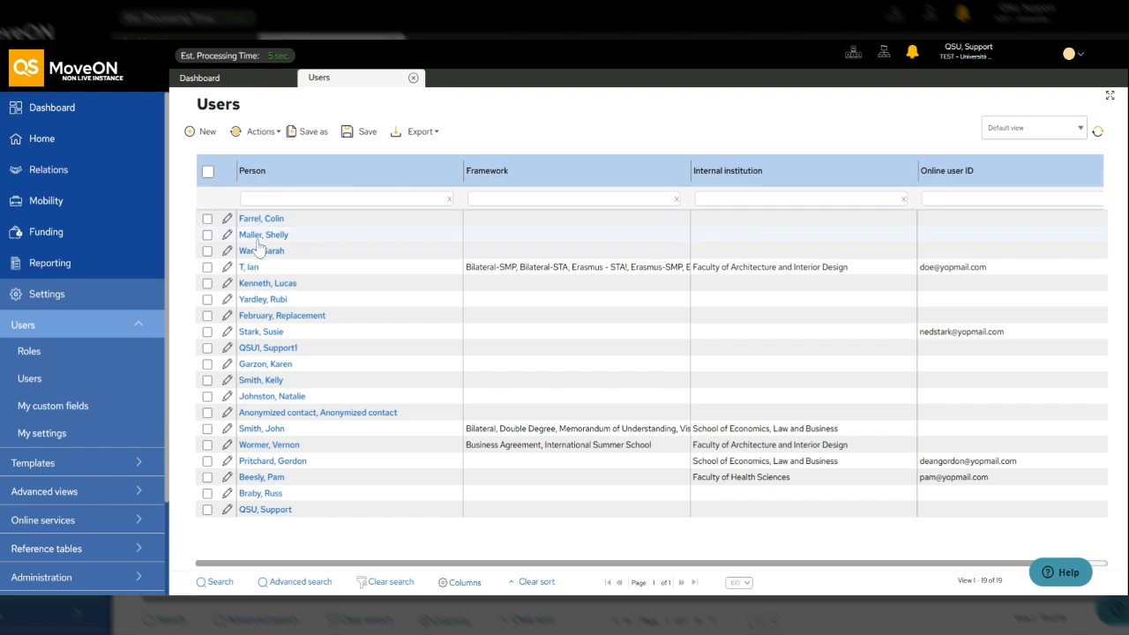
# - Open an existing user's account, save it, and return to the Users list
pyautogui.click(227, 333)
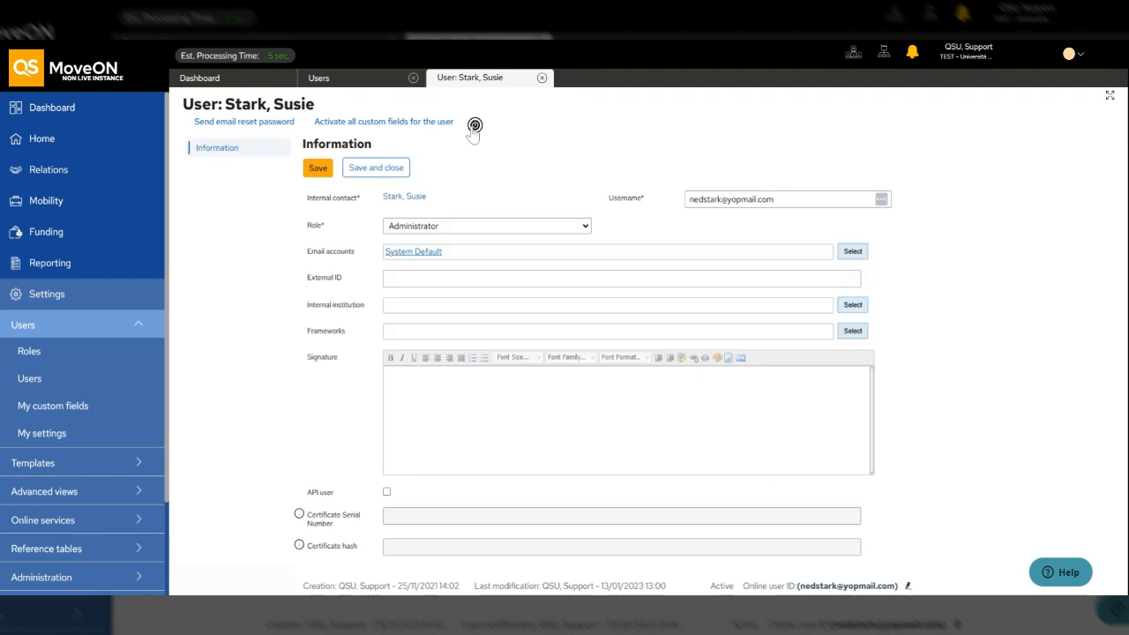
pyautogui.click(474, 129)
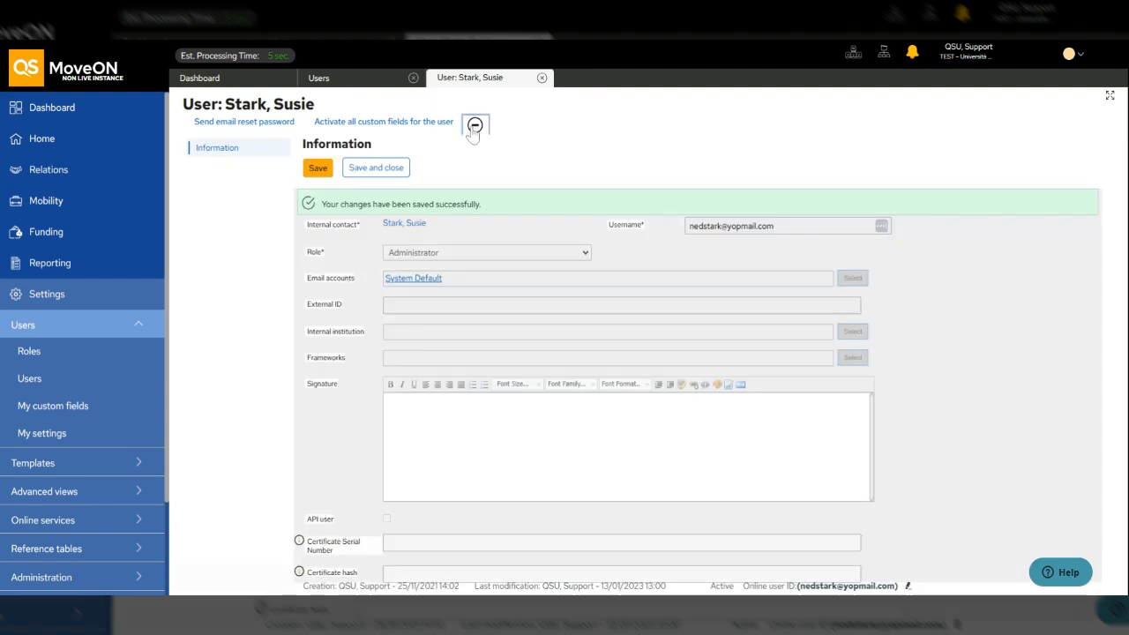
pyautogui.click(381, 169)
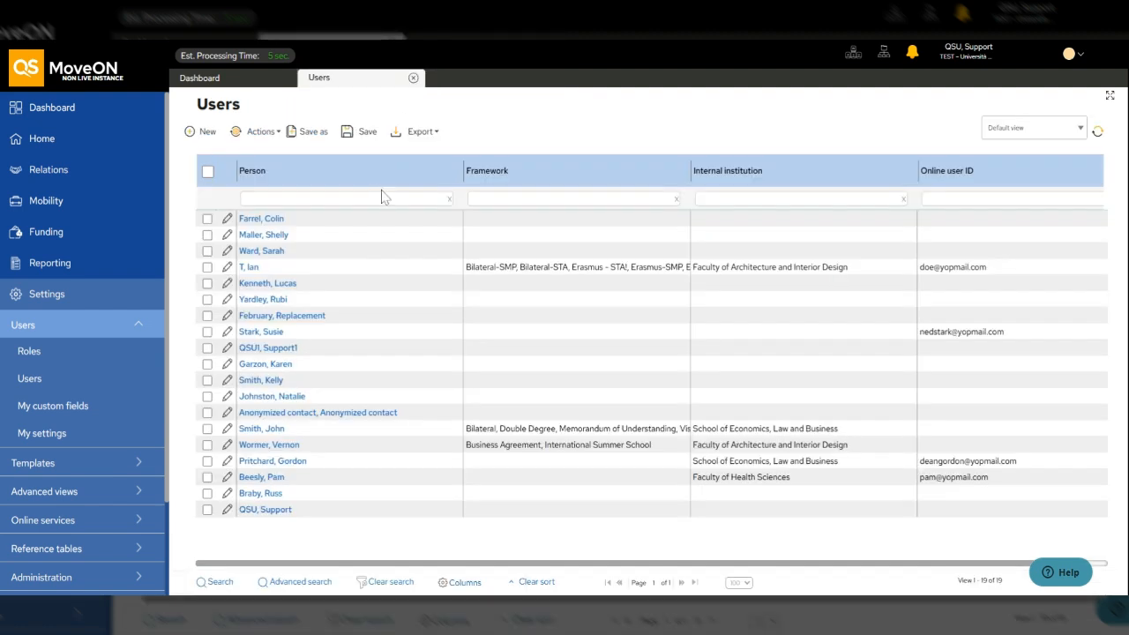
# - Create a new user record and browse the Internal contact dropdown without picking anyone
pyautogui.click(204, 134)
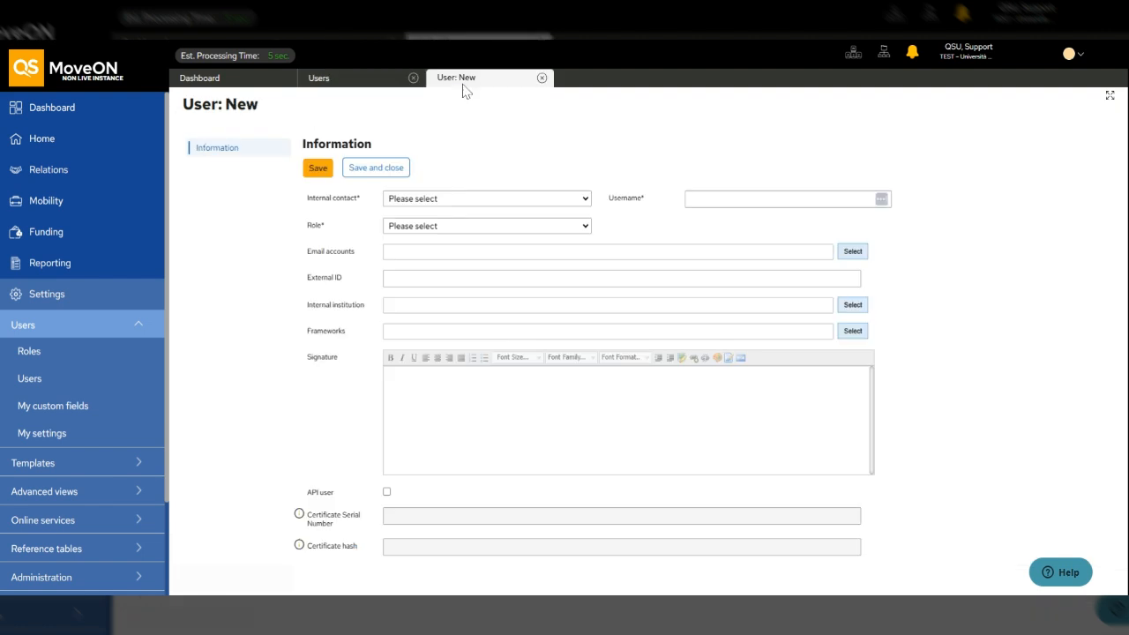
pyautogui.moveTo(218, 104); pyautogui.dragTo(247, 104)
pyautogui.moveTo(313, 199); pyautogui.dragTo(345, 201)
pyautogui.click(351, 205)
pyautogui.moveTo(321, 199); pyautogui.dragTo(401, 202)
pyautogui.click(402, 202)
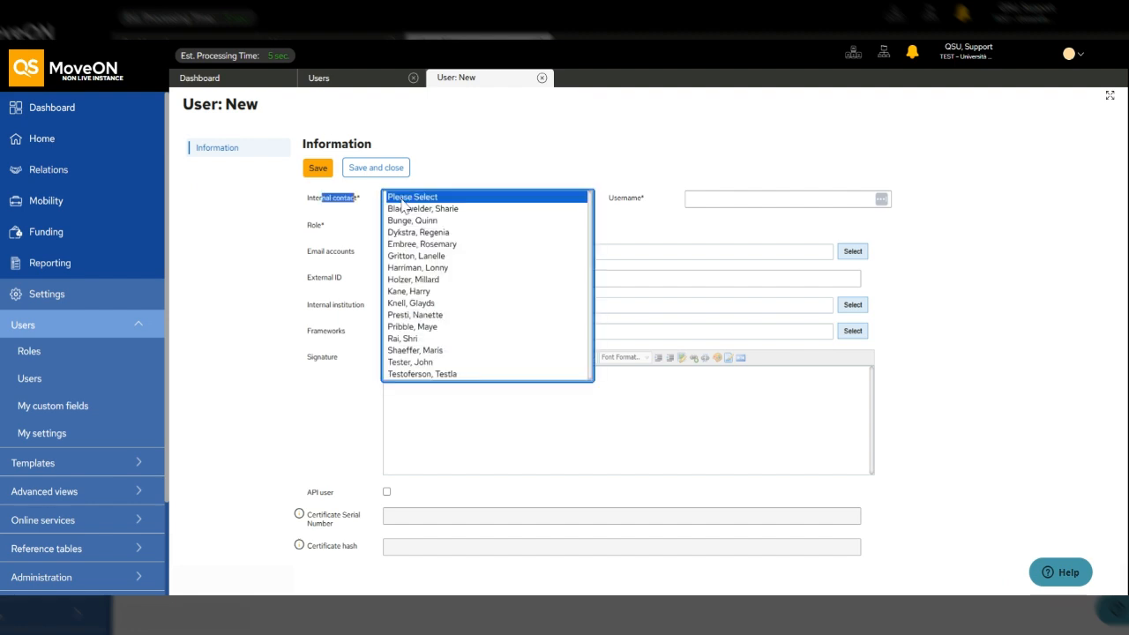
pyautogui.click(364, 208)
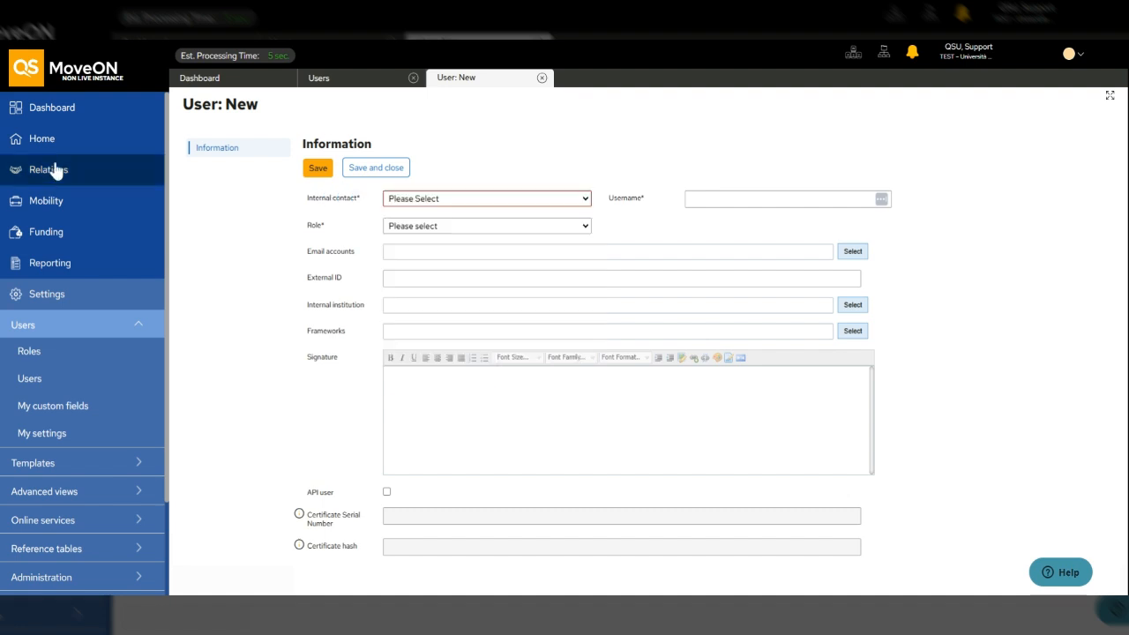
# - Open Relations > Institutions > Internal contacts, note its 38-contact total, then return to User: New
pyautogui.click(31, 174)
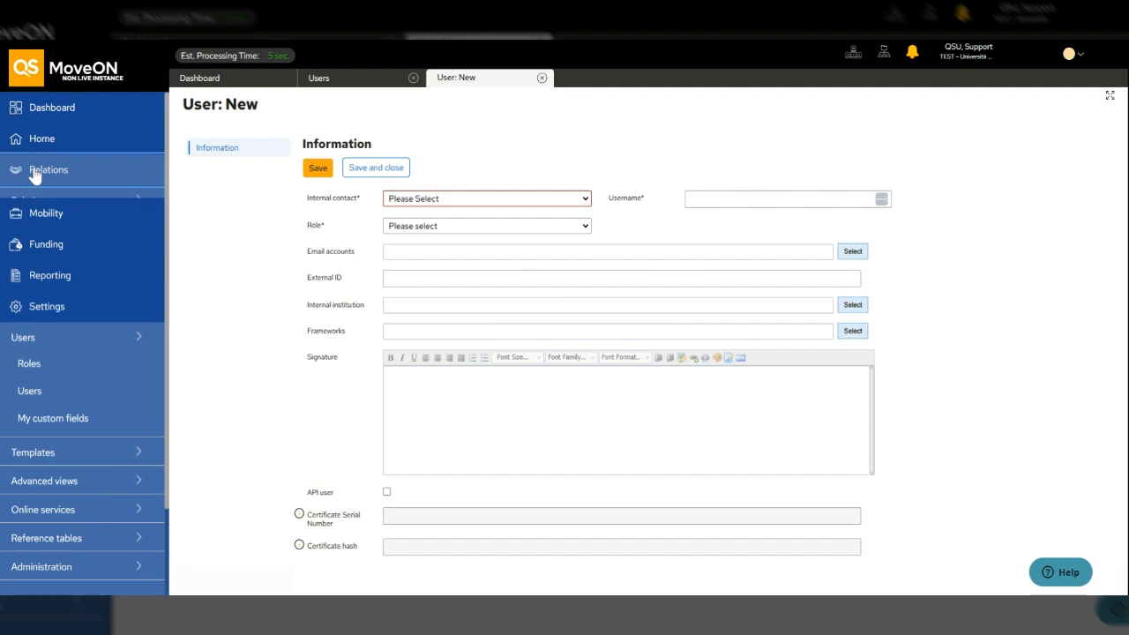
pyautogui.click(36, 231)
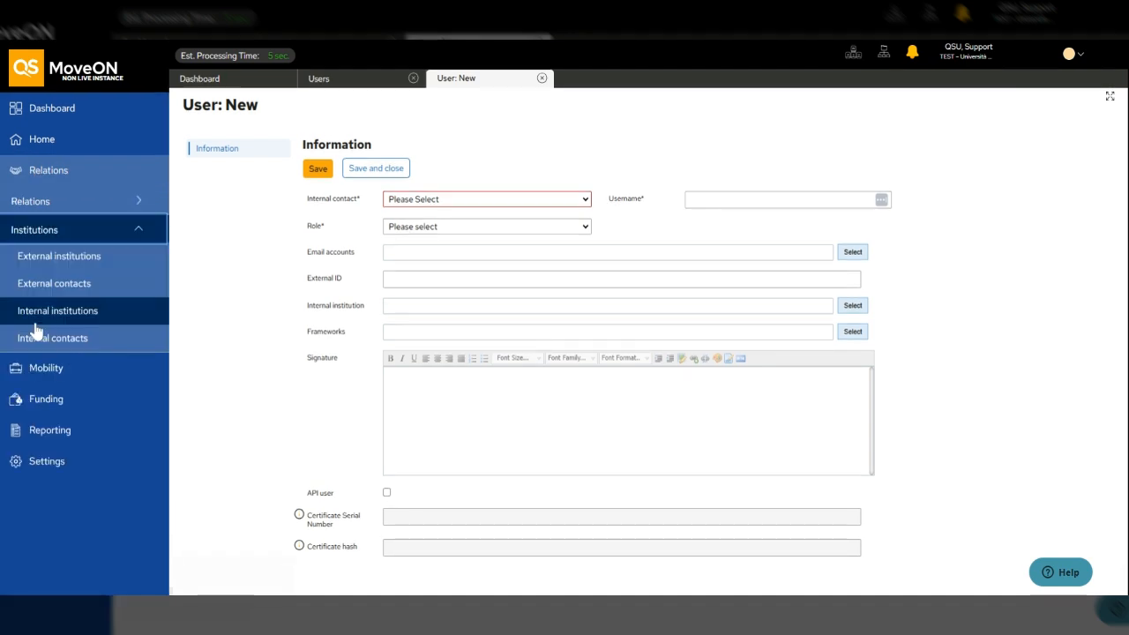
pyautogui.click(36, 342)
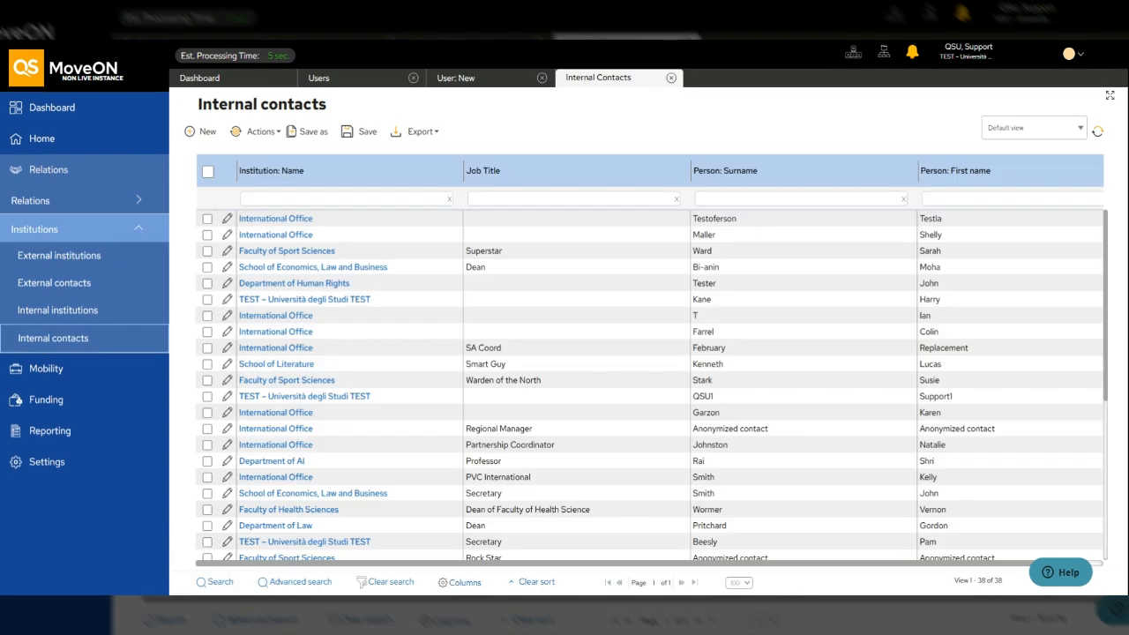
pyautogui.moveTo(968, 581); pyautogui.dragTo(1000, 587)
pyautogui.doubleClick(1000, 586)
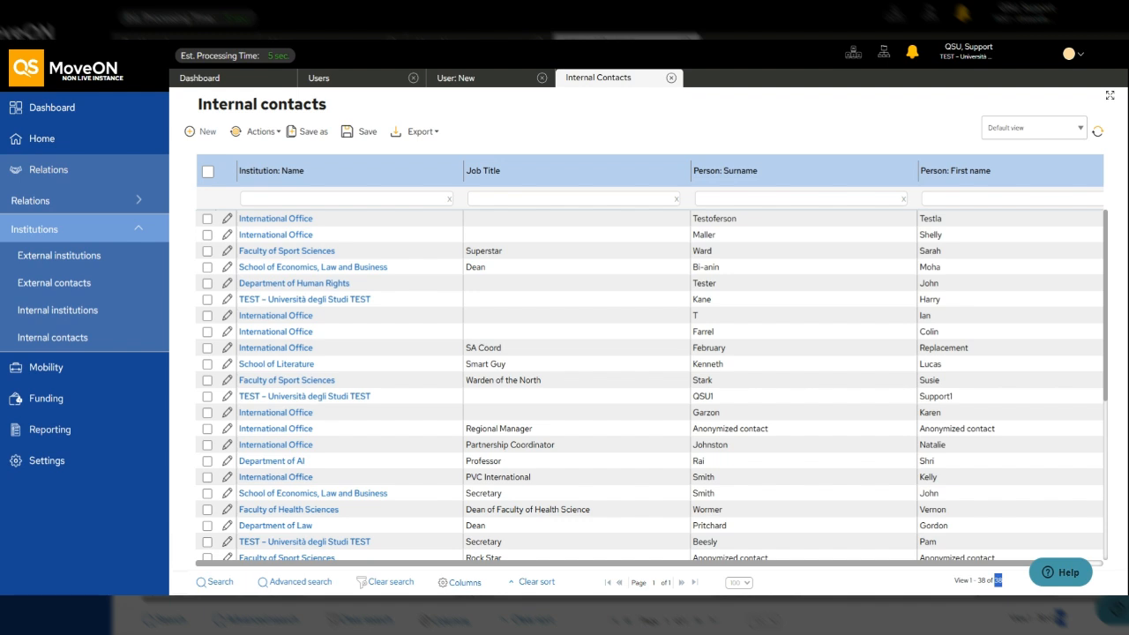
pyautogui.click(454, 77)
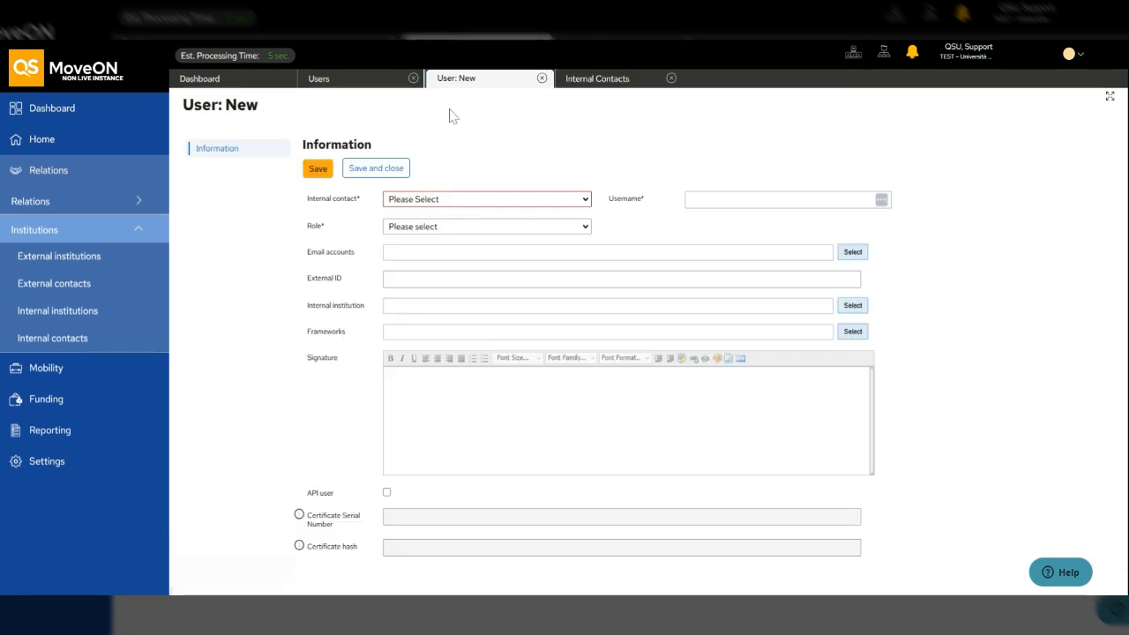
# - Choose an internal contact for the new user from the dropdown
pyautogui.click(421, 201)
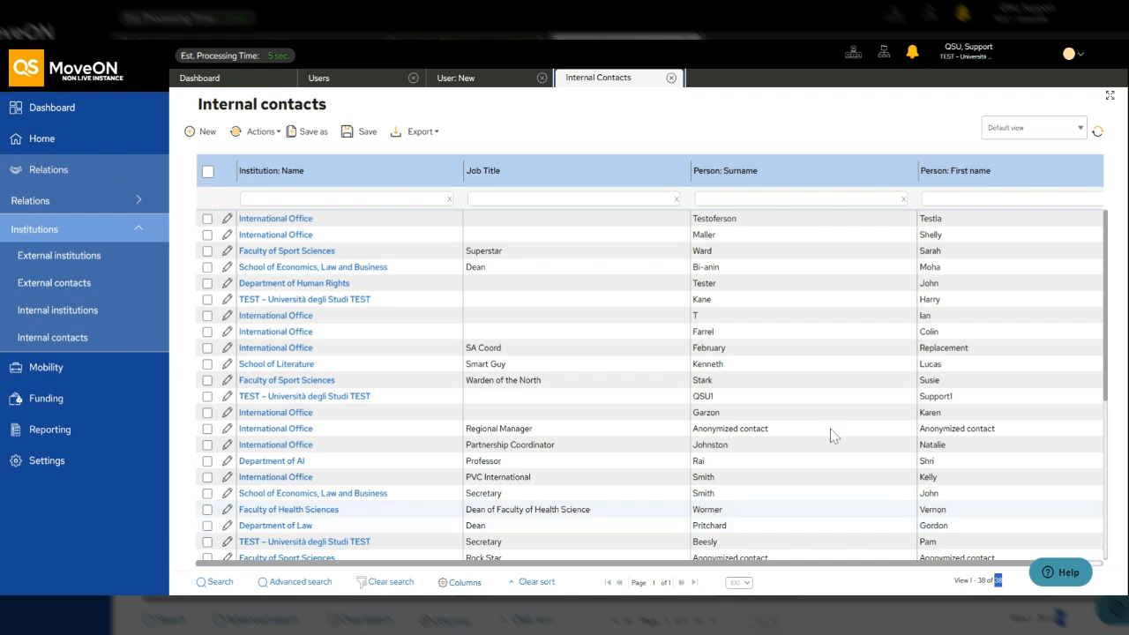
pyautogui.click(472, 79)
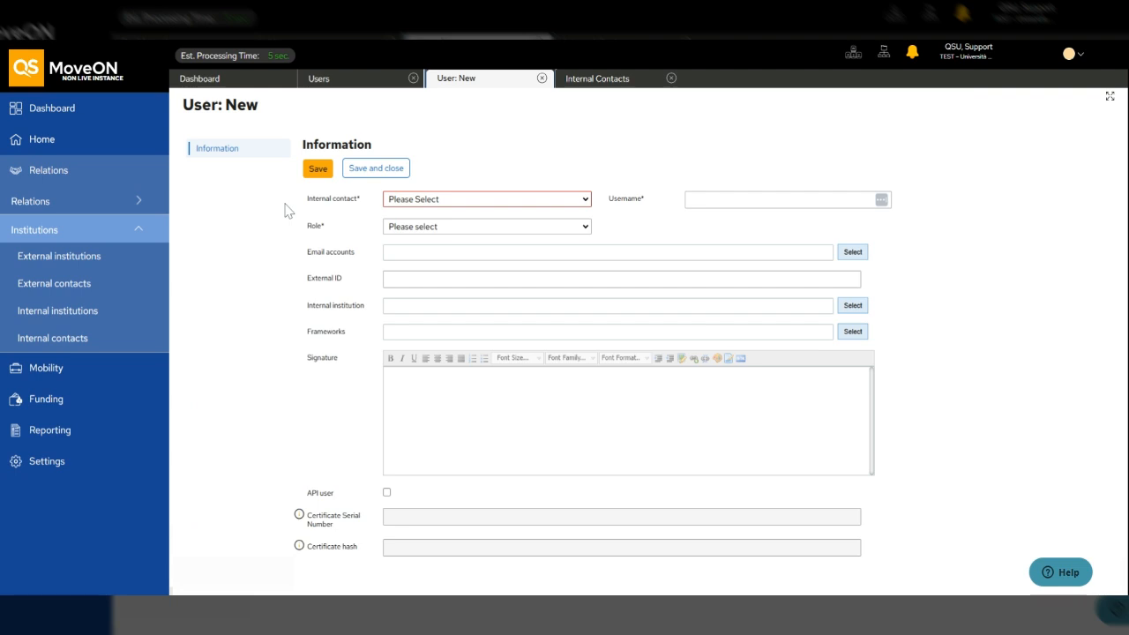
pyautogui.moveTo(314, 207); pyautogui.dragTo(408, 209)
pyautogui.click(408, 203)
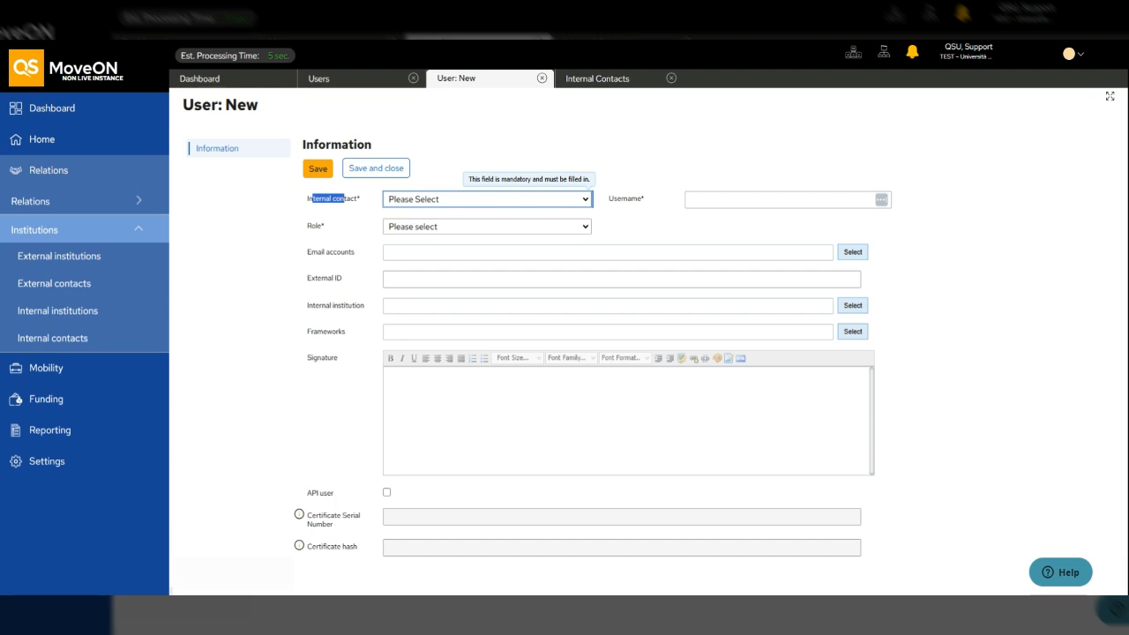
pyautogui.click(425, 418)
# - Check the auto-filled Username, switch to a different internal contact, then go back to Internal Contacts
pyautogui.click(688, 204)
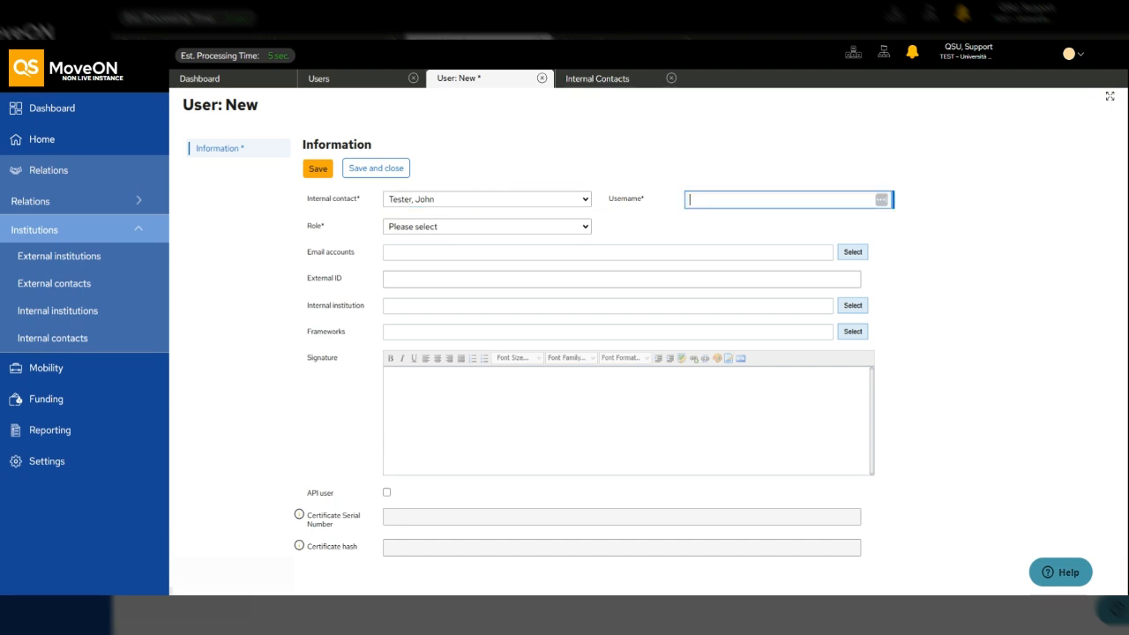
pyautogui.click(631, 207)
pyautogui.click(734, 200)
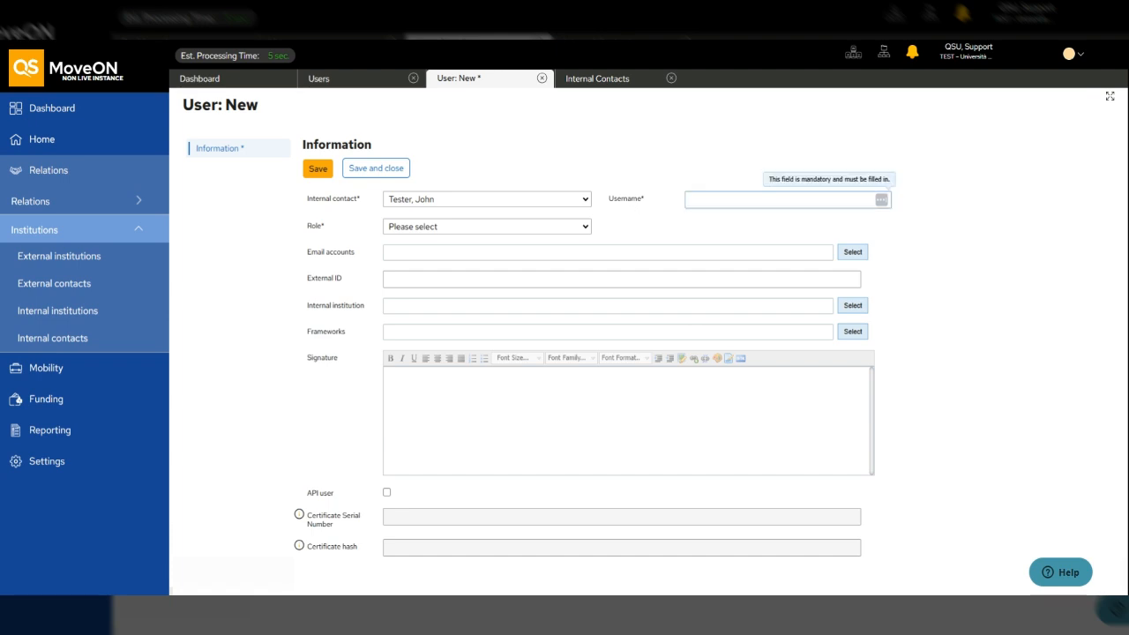
pyautogui.click(631, 208)
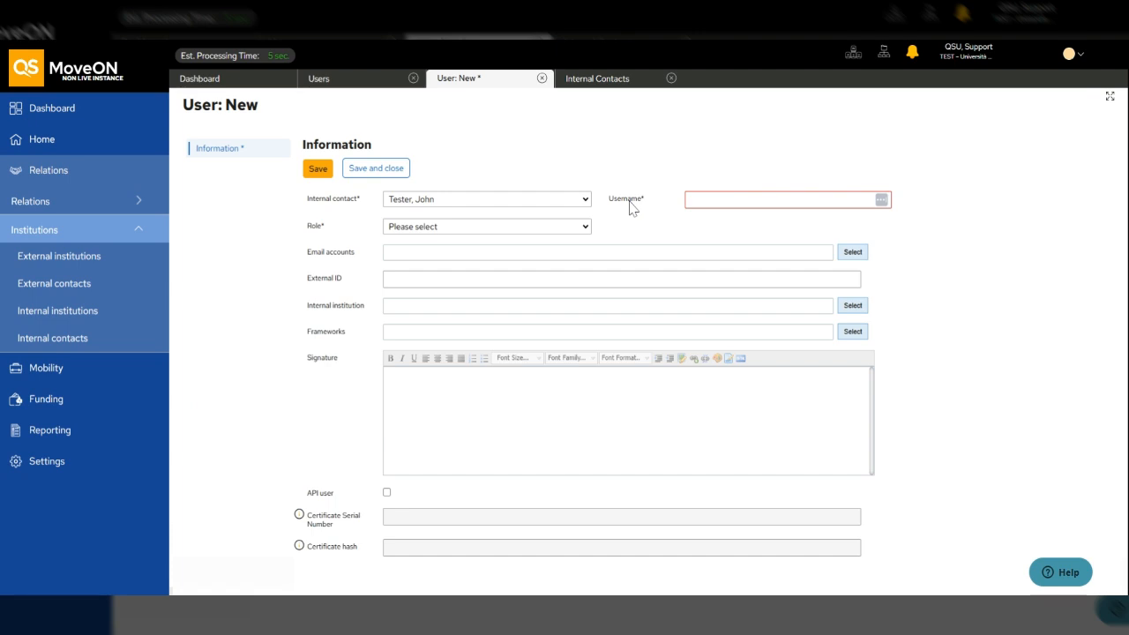
pyautogui.click(556, 205)
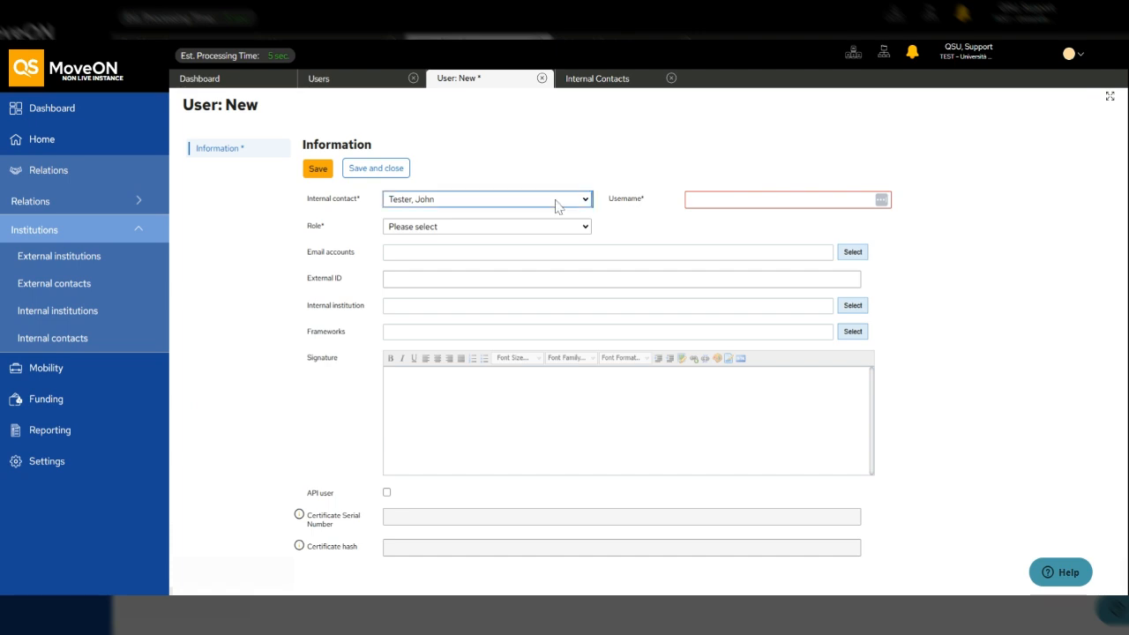
pyautogui.click(458, 214)
pyautogui.click(596, 81)
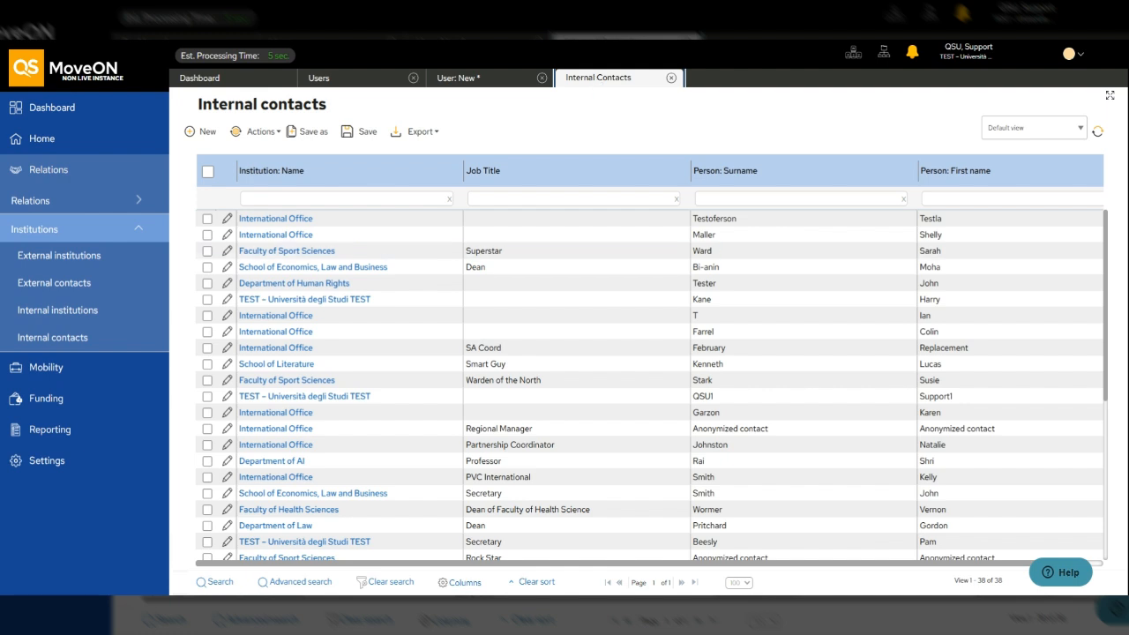
# - Filter internal contacts by the contact's surname and open the Department of Human Rights entry
pyautogui.click(795, 199)
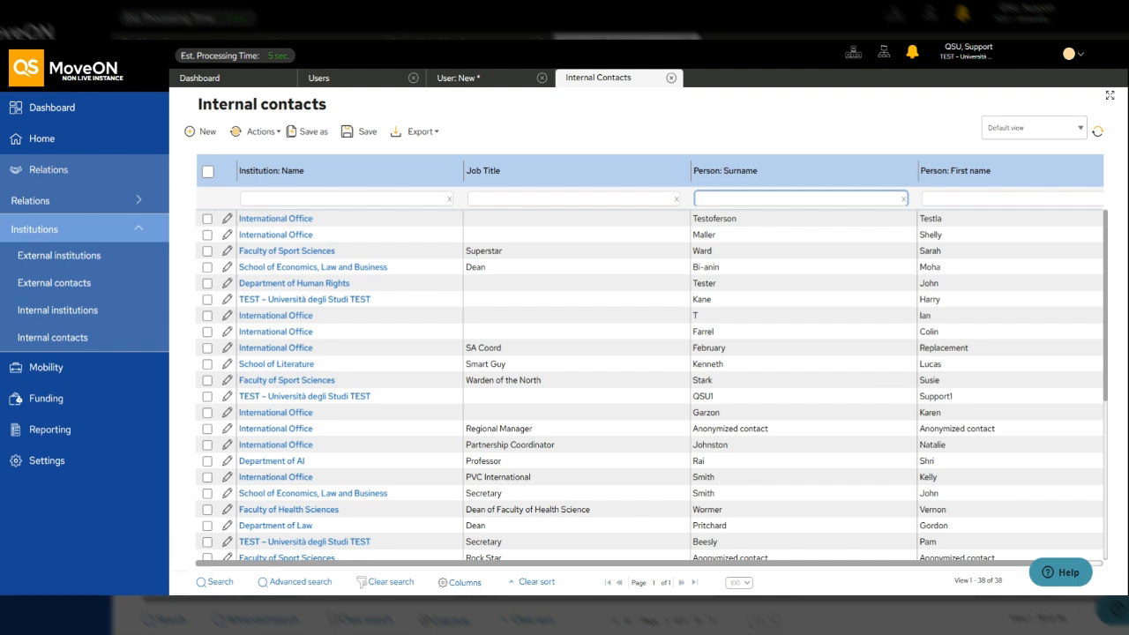
pyautogui.write('tes')
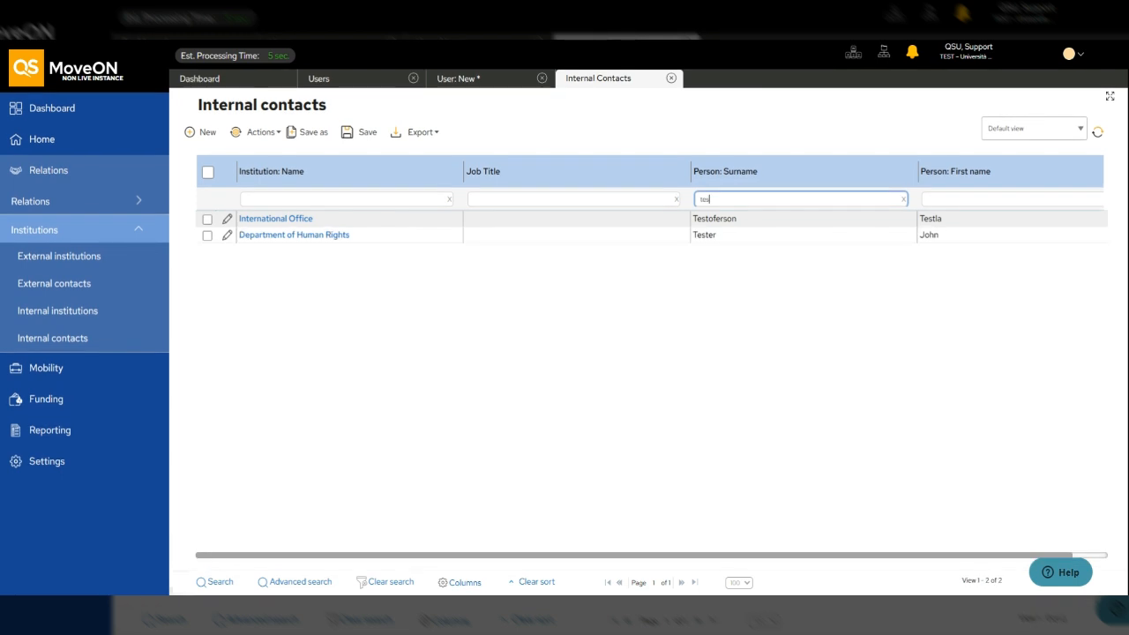
pyautogui.write('ter')
pyautogui.click(208, 235)
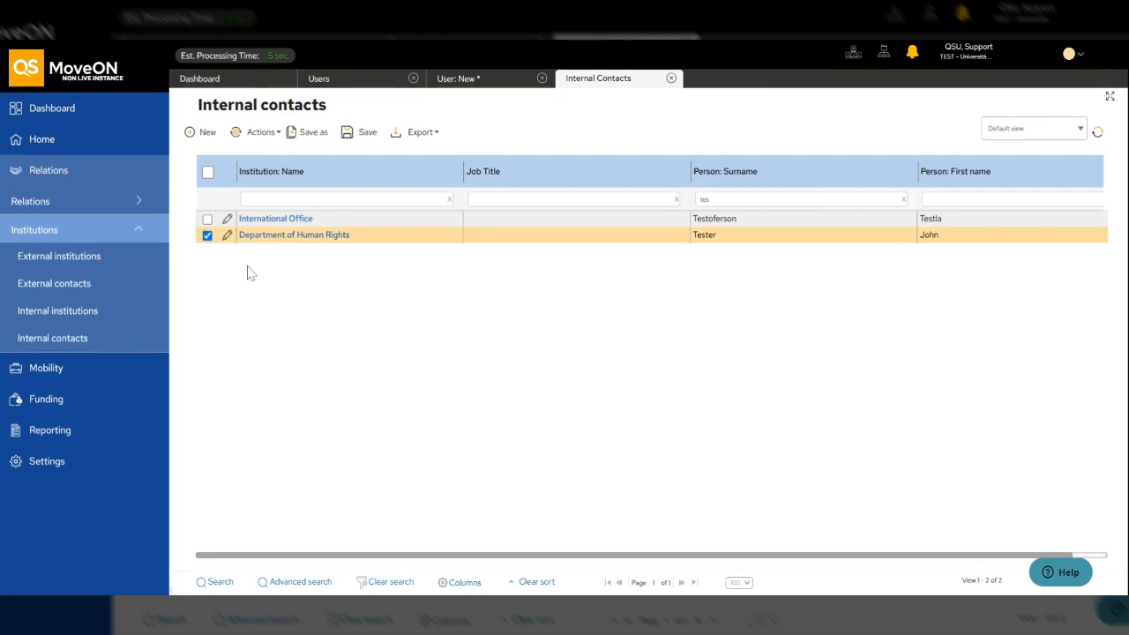
pyautogui.click(227, 236)
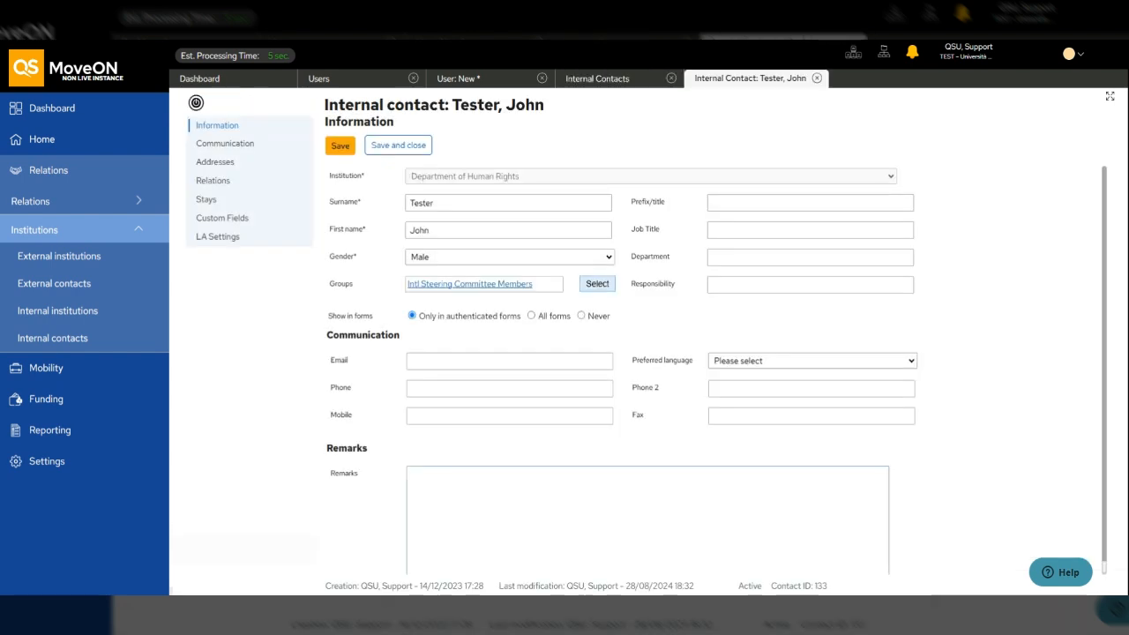
# - Enter the contact's e-mail address in the Email field, then save and close
pyautogui.moveTo(326, 134); pyautogui.dragTo(641, 582)
pyautogui.click(640, 583)
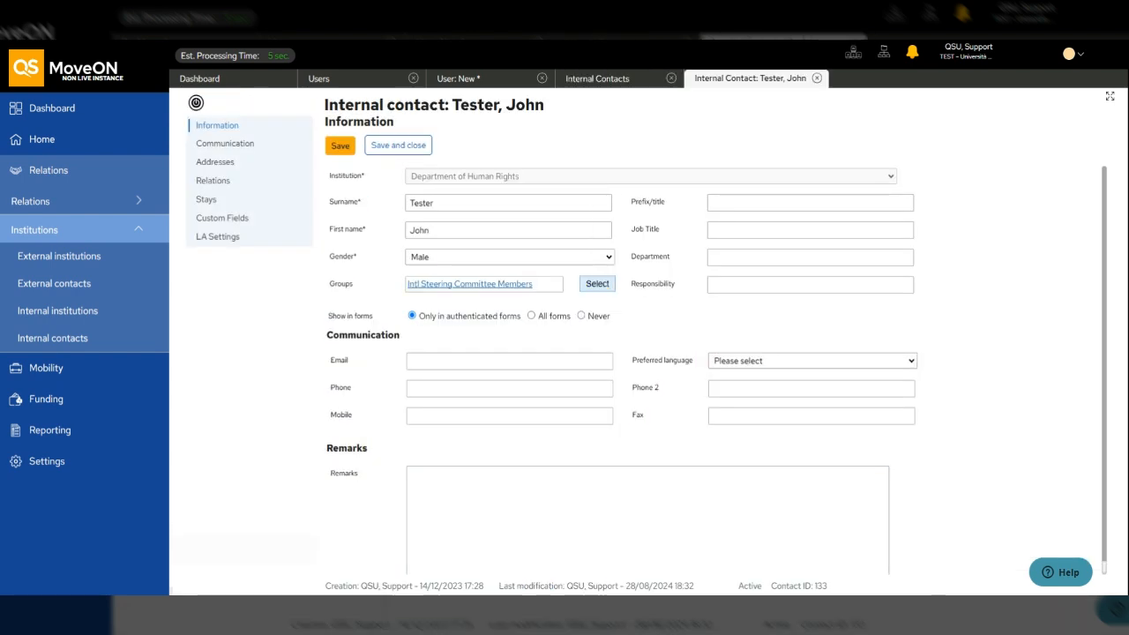
pyautogui.moveTo(332, 363); pyautogui.dragTo(351, 361)
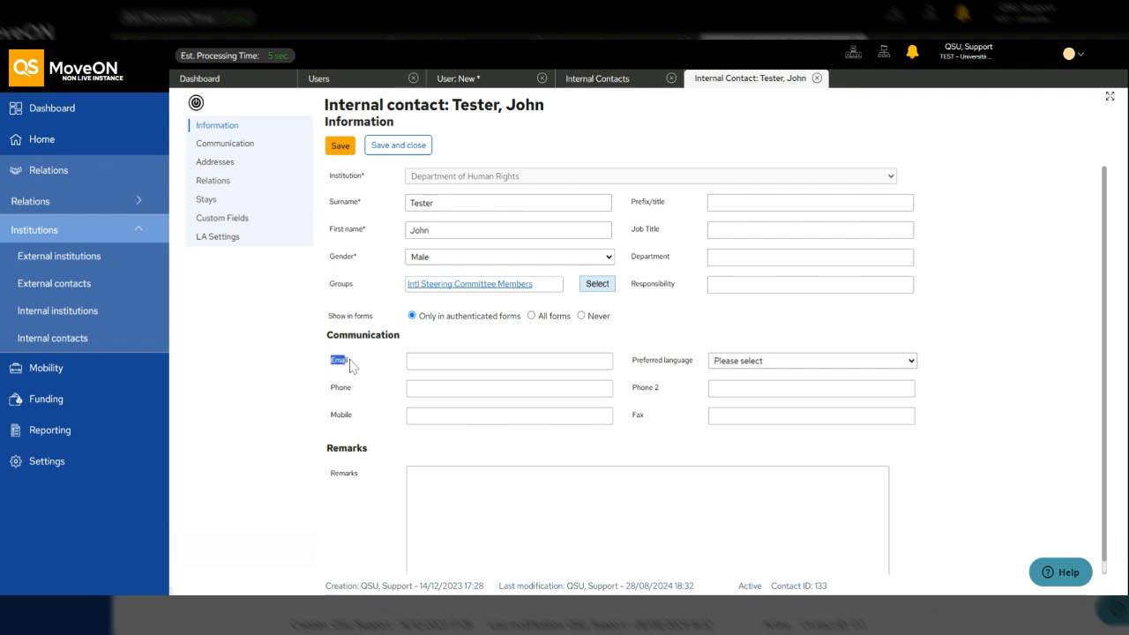
pyautogui.click(350, 363)
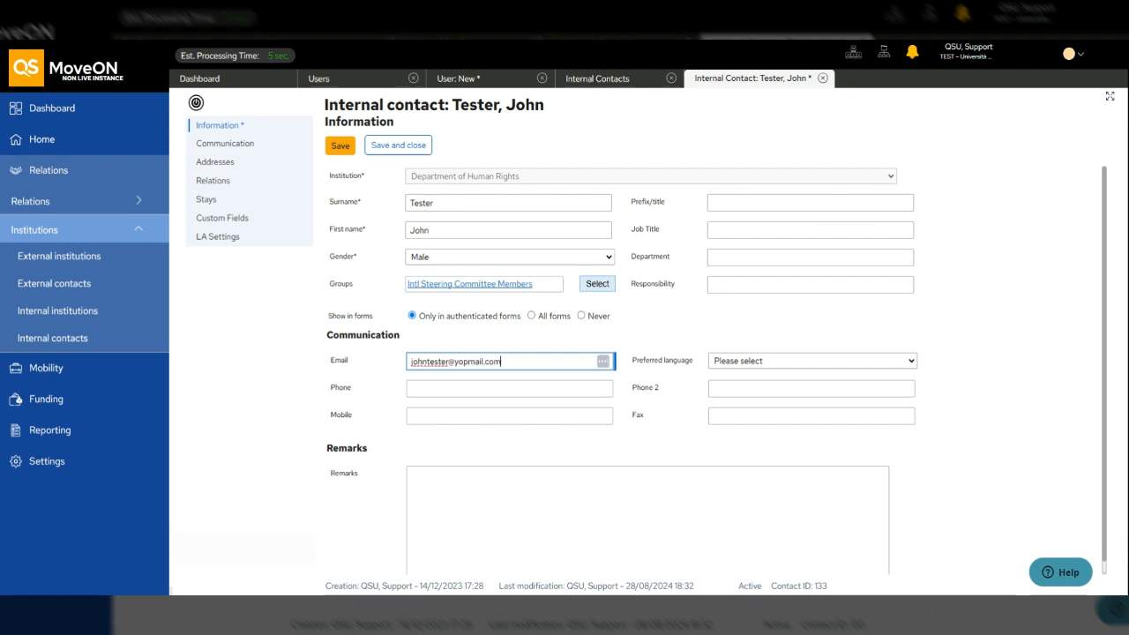
pyautogui.click(370, 151)
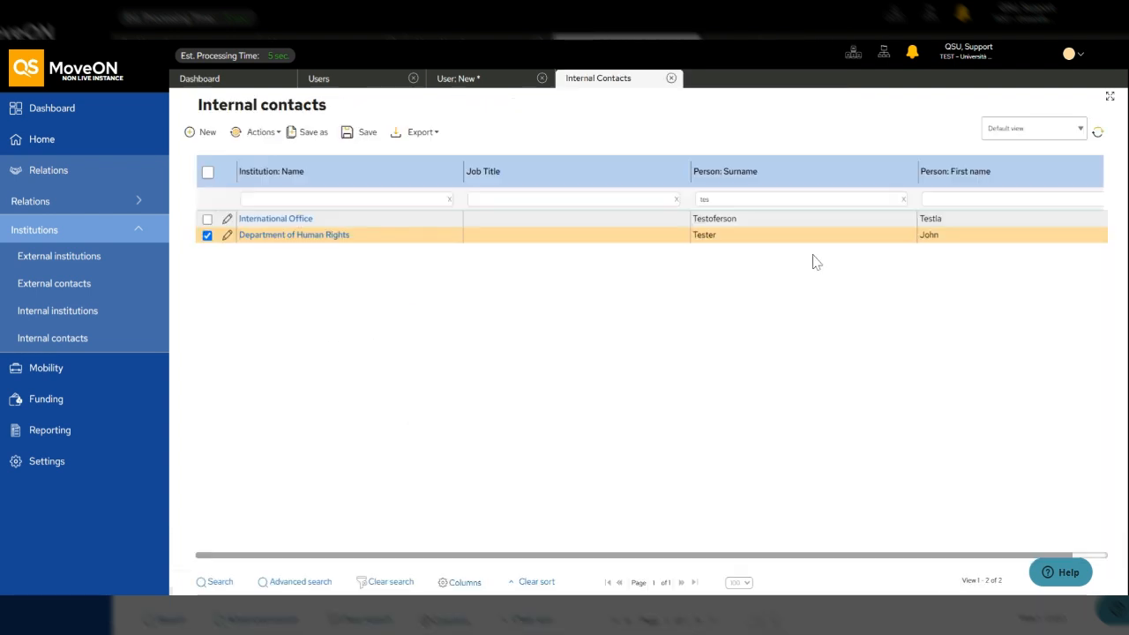
# - Close the Internal Contacts tab and confirm Username now shows the contact's e-mail address
pyautogui.click(671, 78)
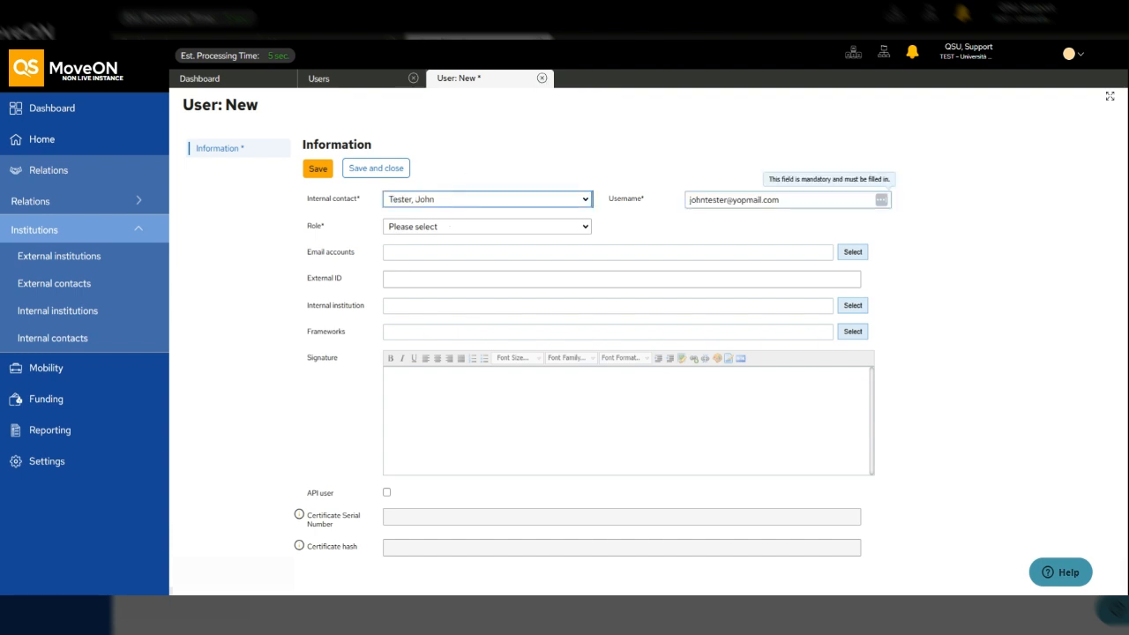
pyautogui.moveTo(782, 200); pyautogui.dragTo(701, 200)
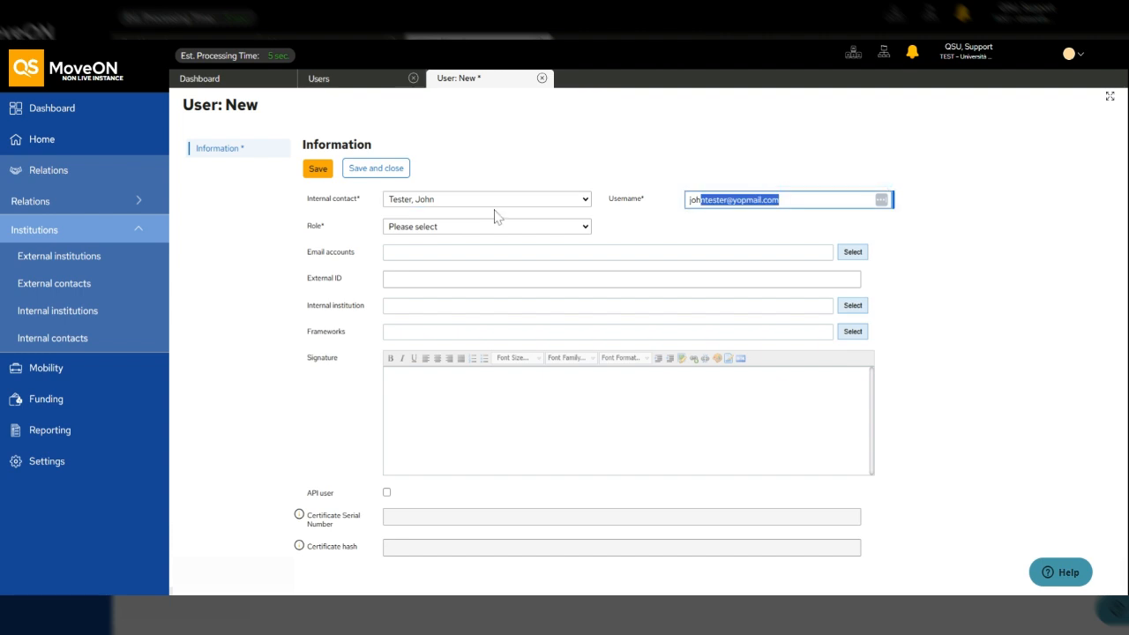
pyautogui.click(308, 232)
pyautogui.moveTo(307, 226); pyautogui.dragTo(318, 228)
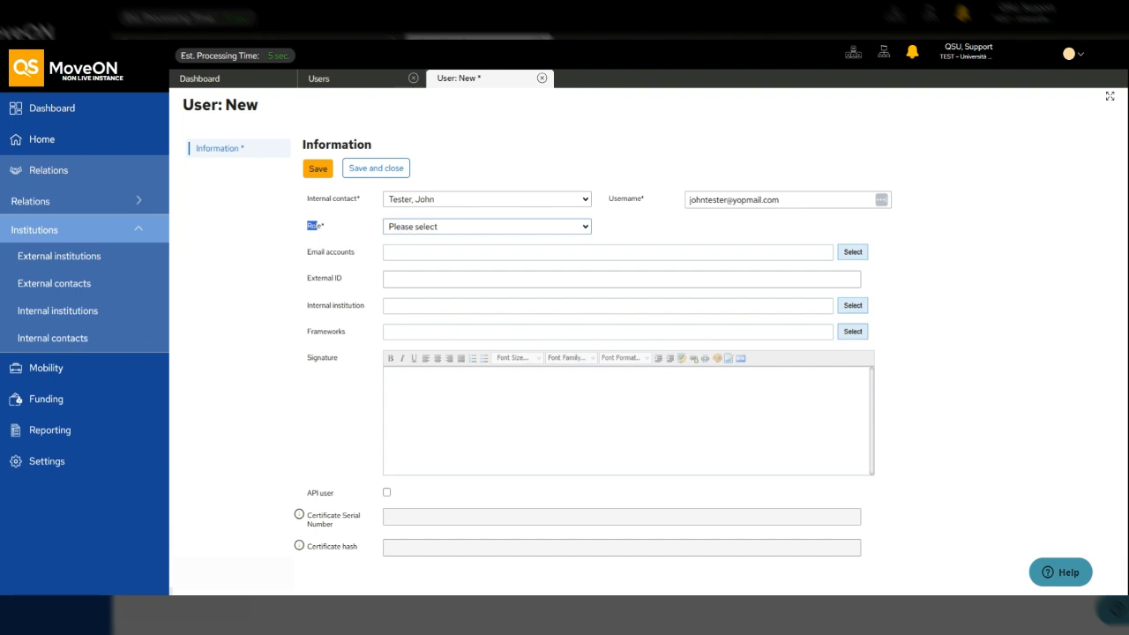
# - Set the new user's Role to Administrator
pyautogui.click(400, 224)
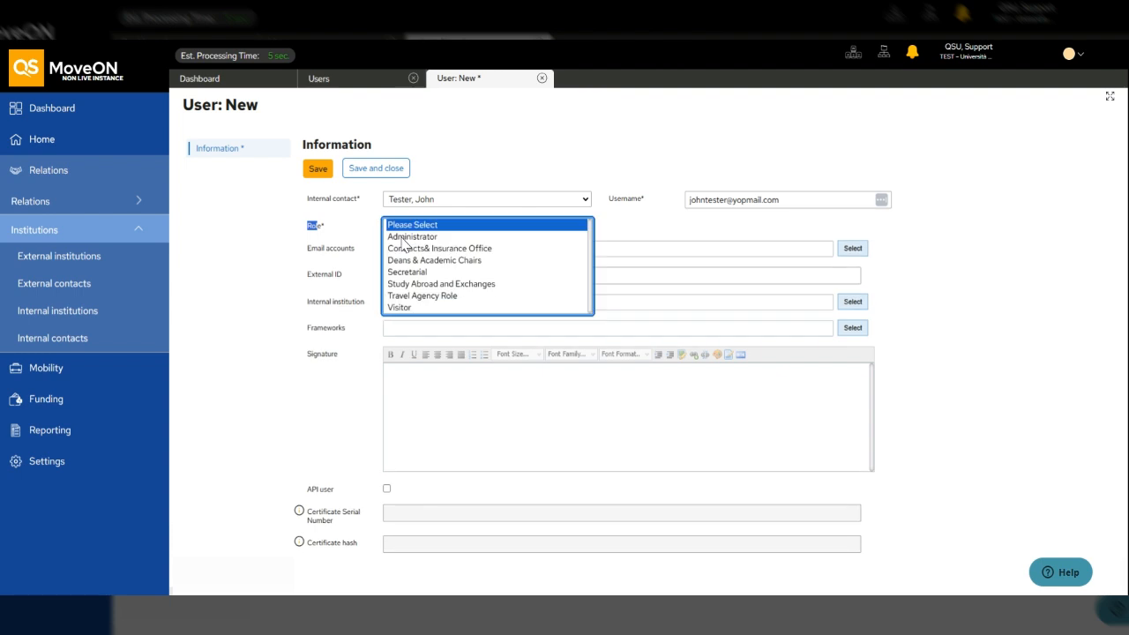
pyautogui.click(404, 238)
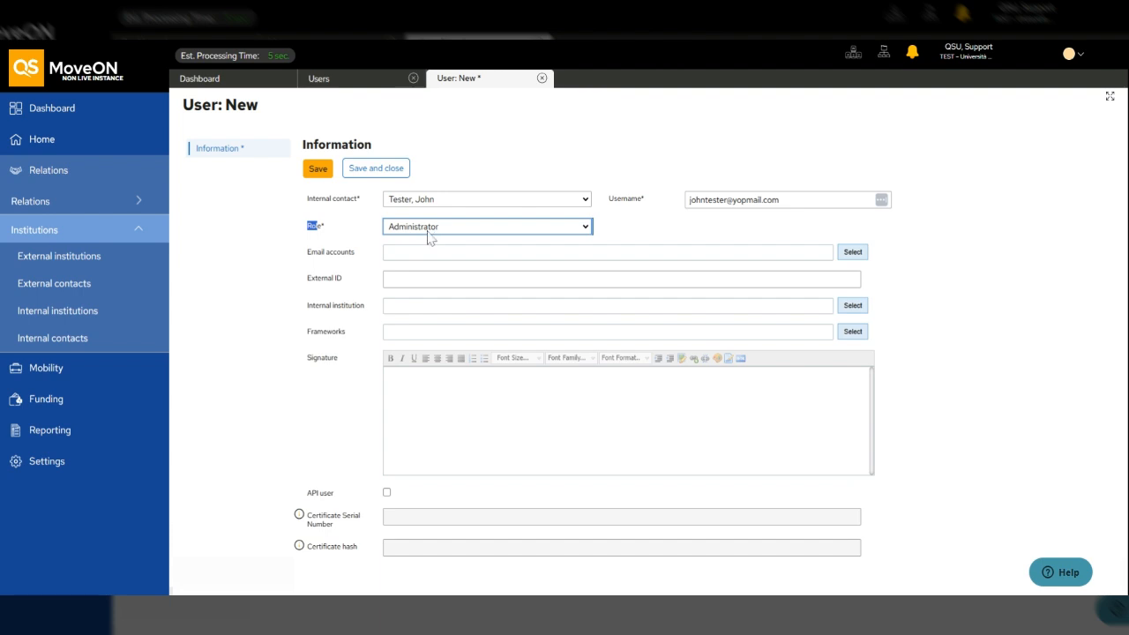
pyautogui.click(320, 233)
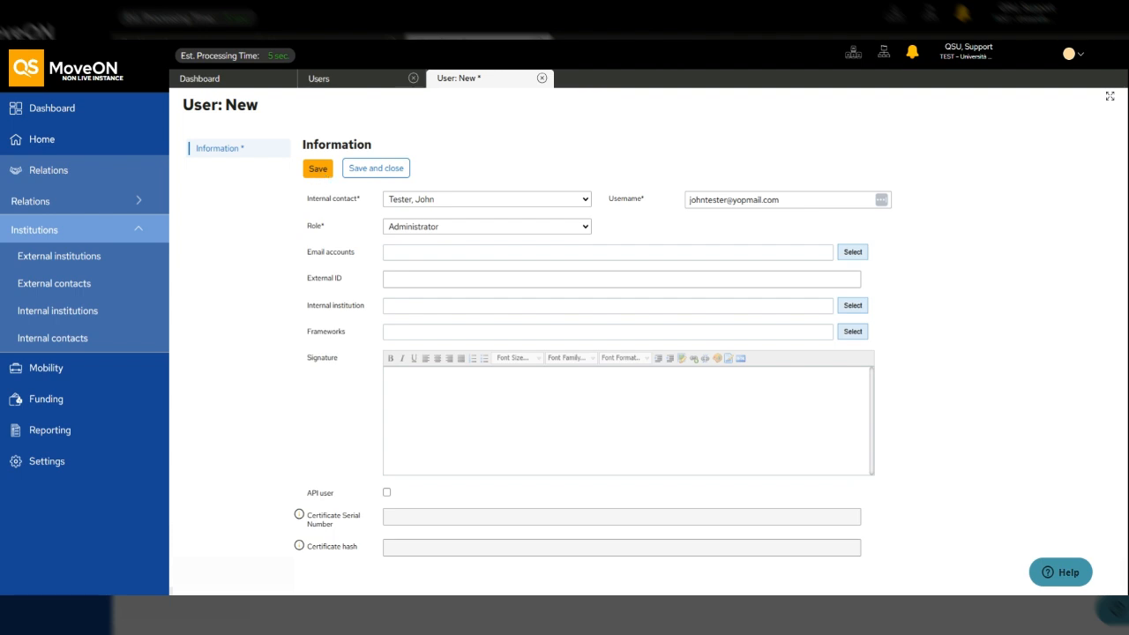
pyautogui.moveTo(260, 105); pyautogui.dragTo(194, 105)
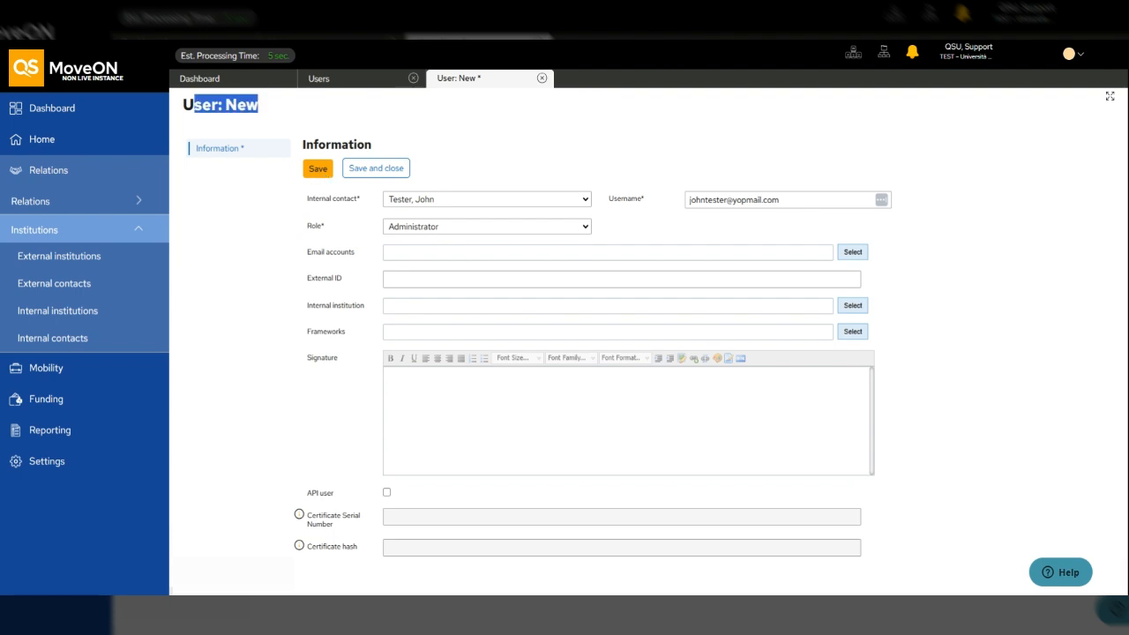
# - Save the User: New form with its linked contact and Administrator role
pyautogui.click(318, 171)
pyautogui.moveTo(202, 105); pyautogui.dragTo(289, 105)
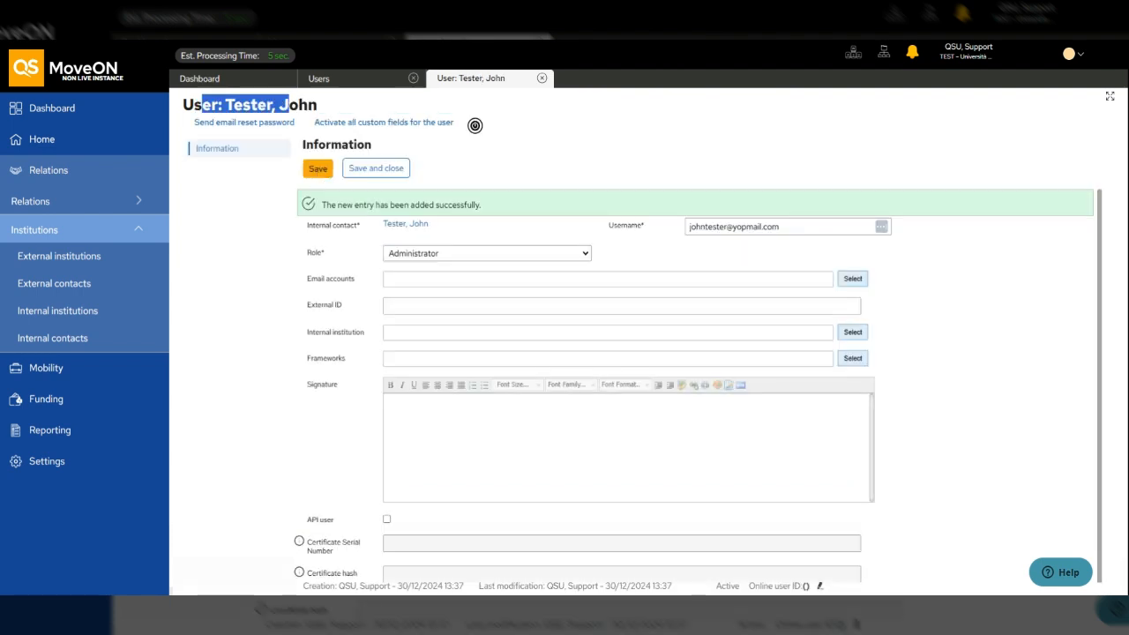
pyautogui.click(289, 105)
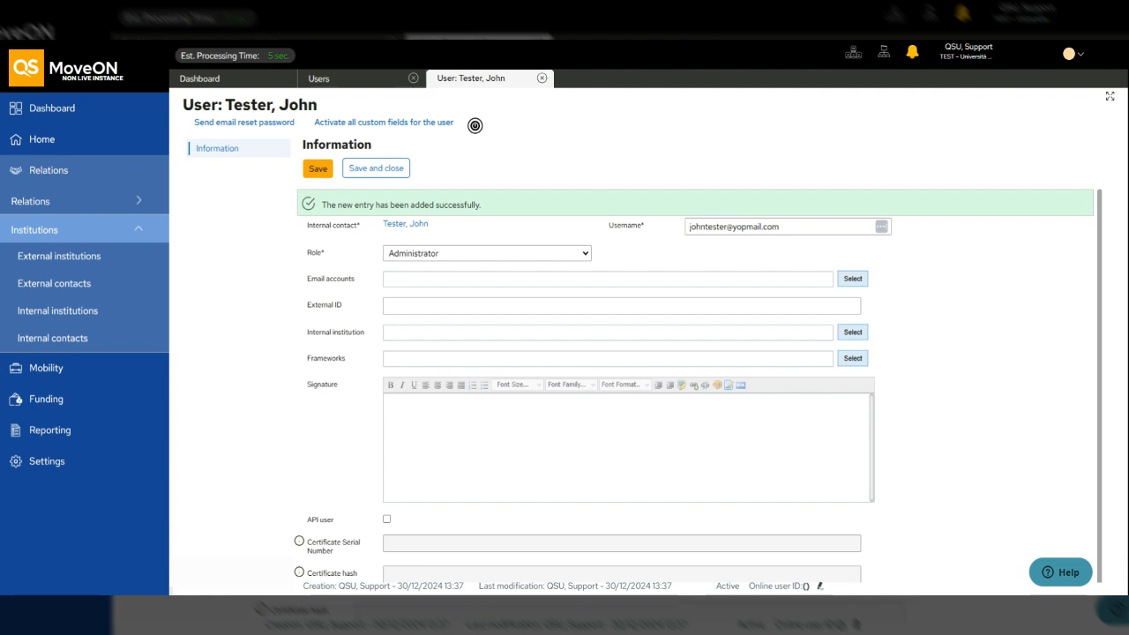
# - Run 'Activate all custom fields for the user', then 'Send email reset password'
pyautogui.click(406, 123)
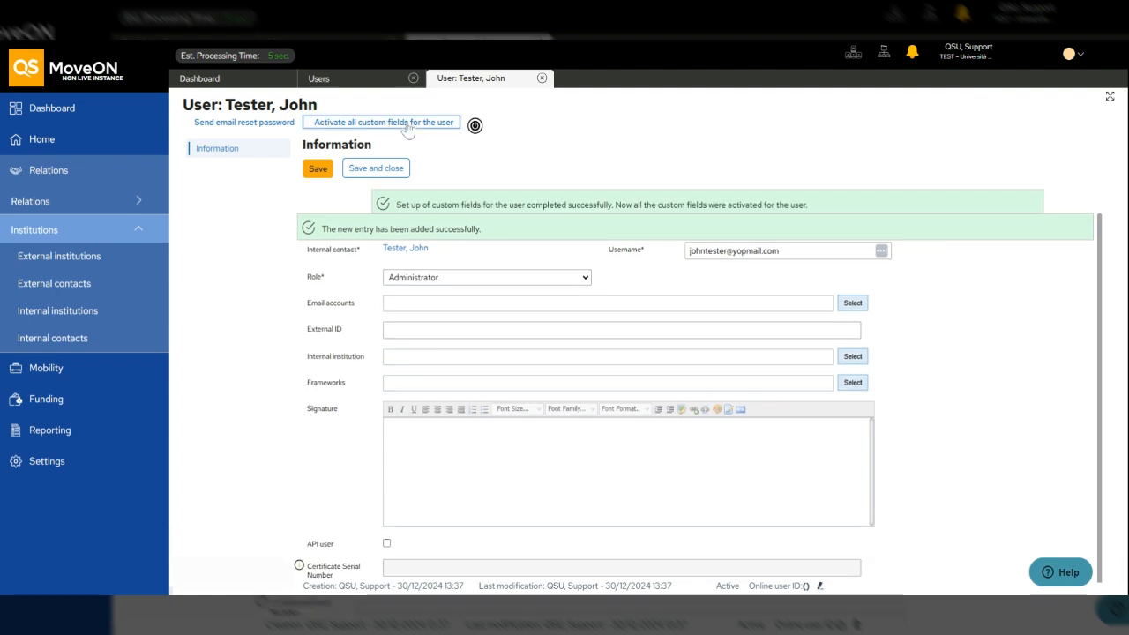
pyautogui.moveTo(411, 205); pyautogui.dragTo(766, 220)
pyautogui.click(767, 220)
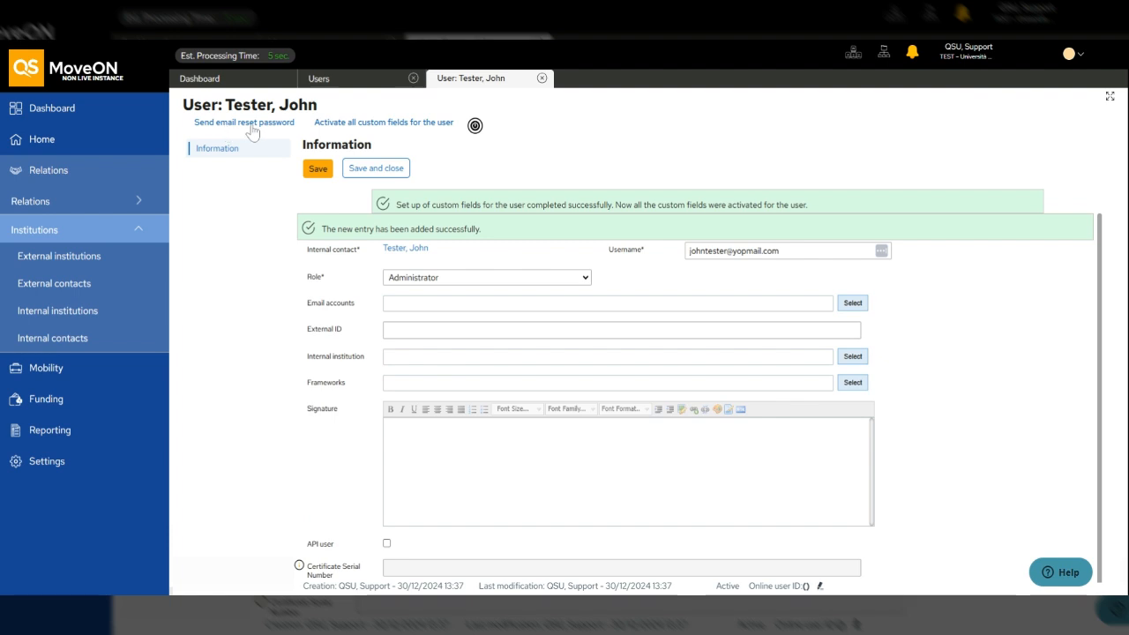
pyautogui.click(217, 128)
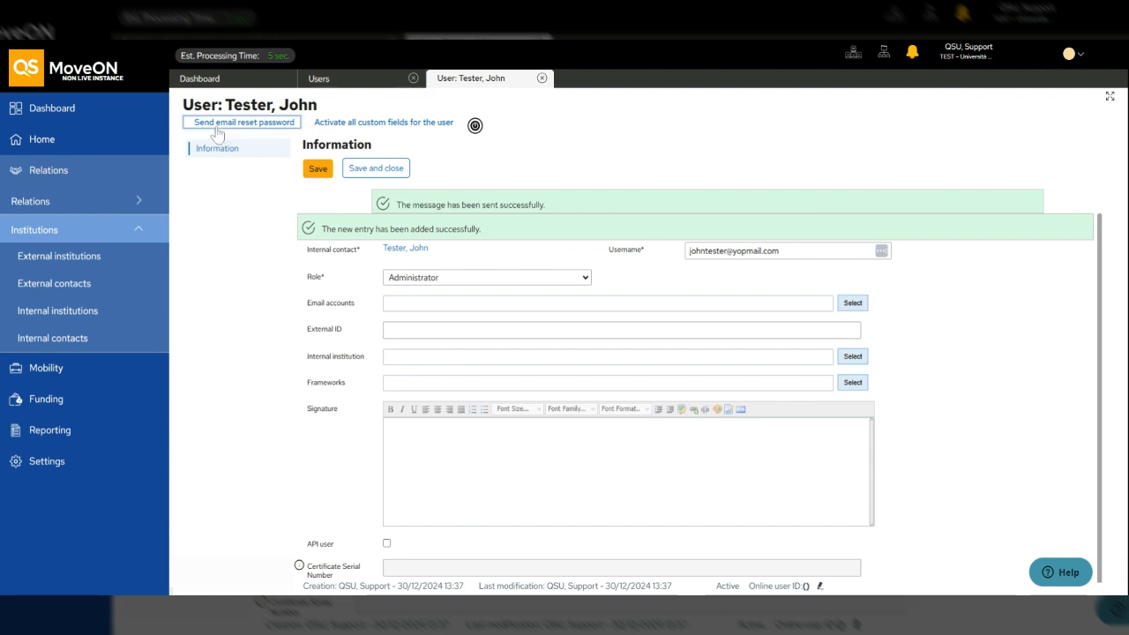
# - Check the user's internal contact e-mail, then tick BackOffice Users - Set/Reset Password in Email templates
pyautogui.click(399, 254)
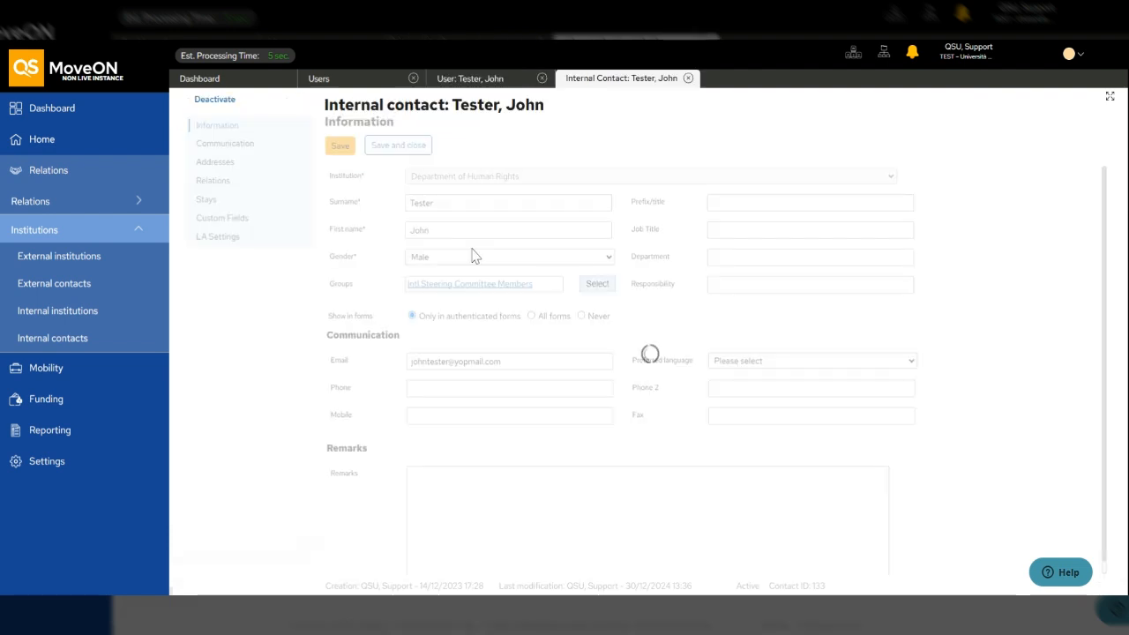
pyautogui.click(319, 353)
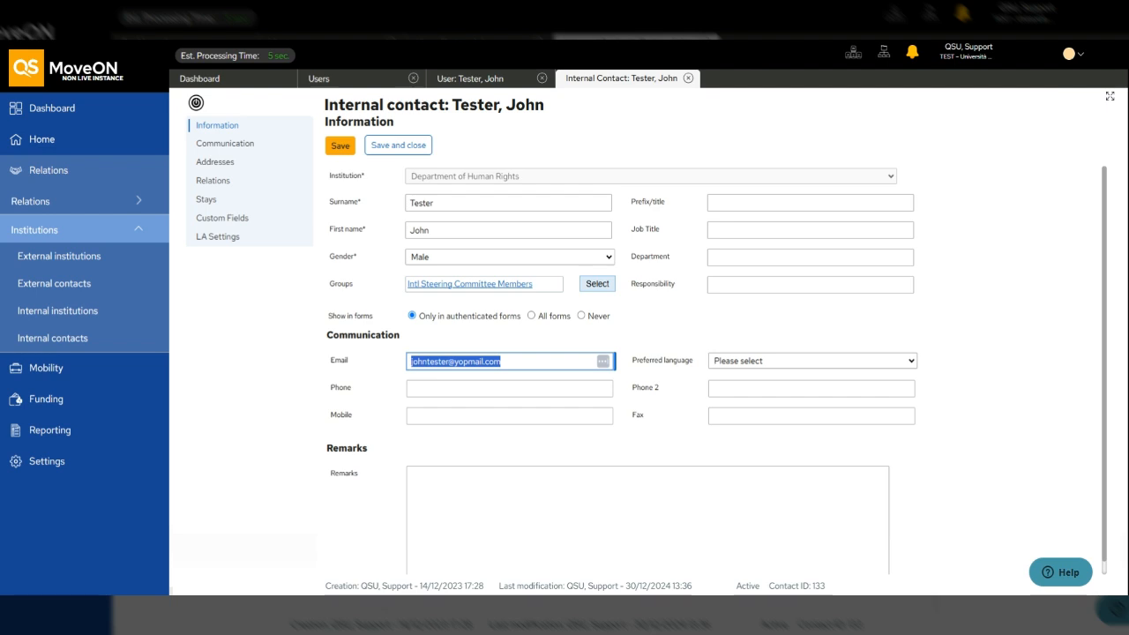
pyautogui.click(26, 460)
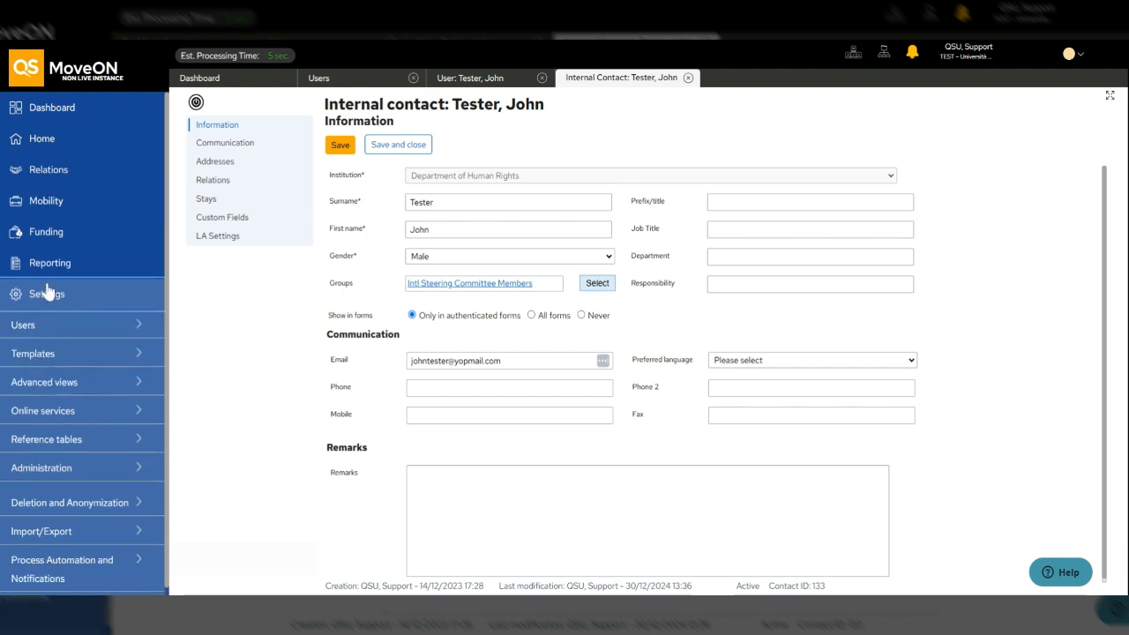
pyautogui.click(44, 352)
pyautogui.click(19, 409)
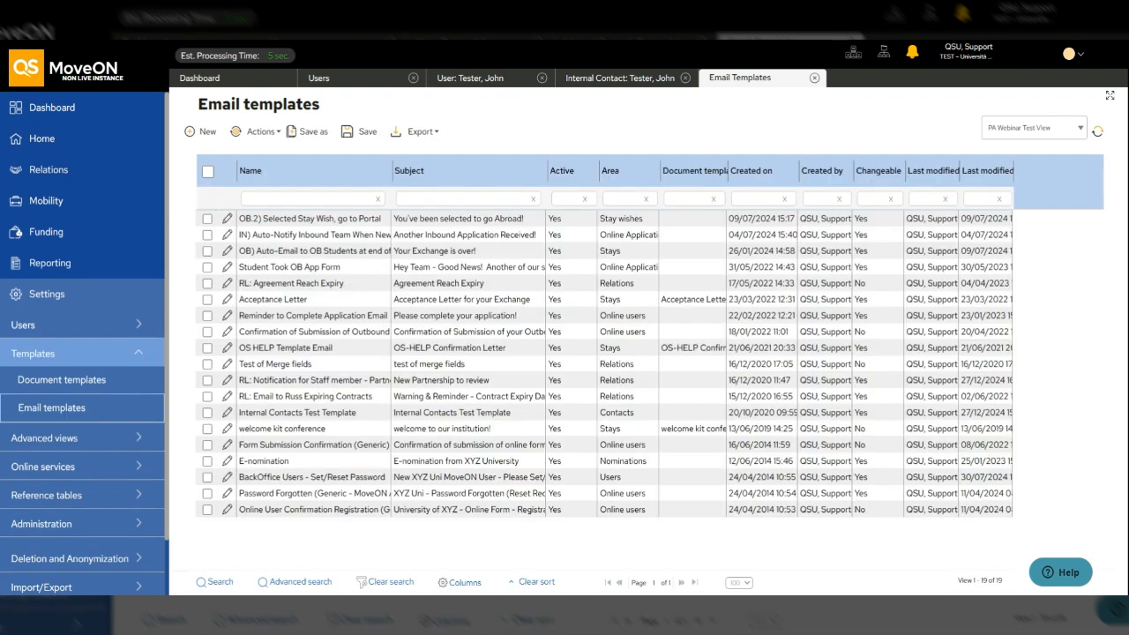
pyautogui.click(611, 479)
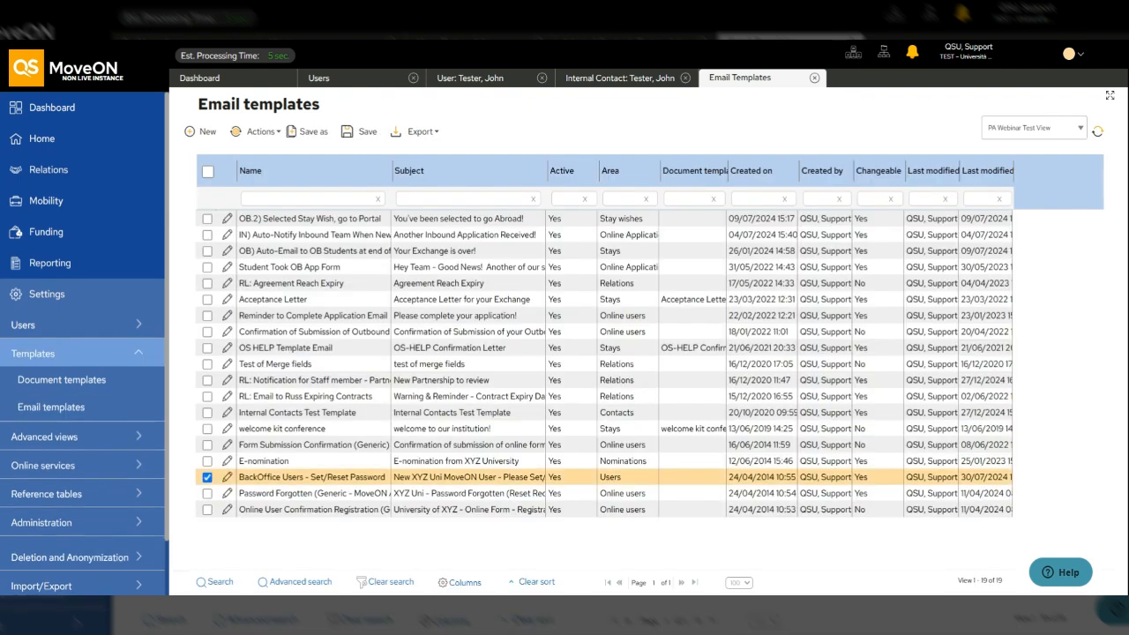
# - Open the Set/Reset Password template's edit form and review its subject, greeting and sign-off text
pyautogui.click(227, 477)
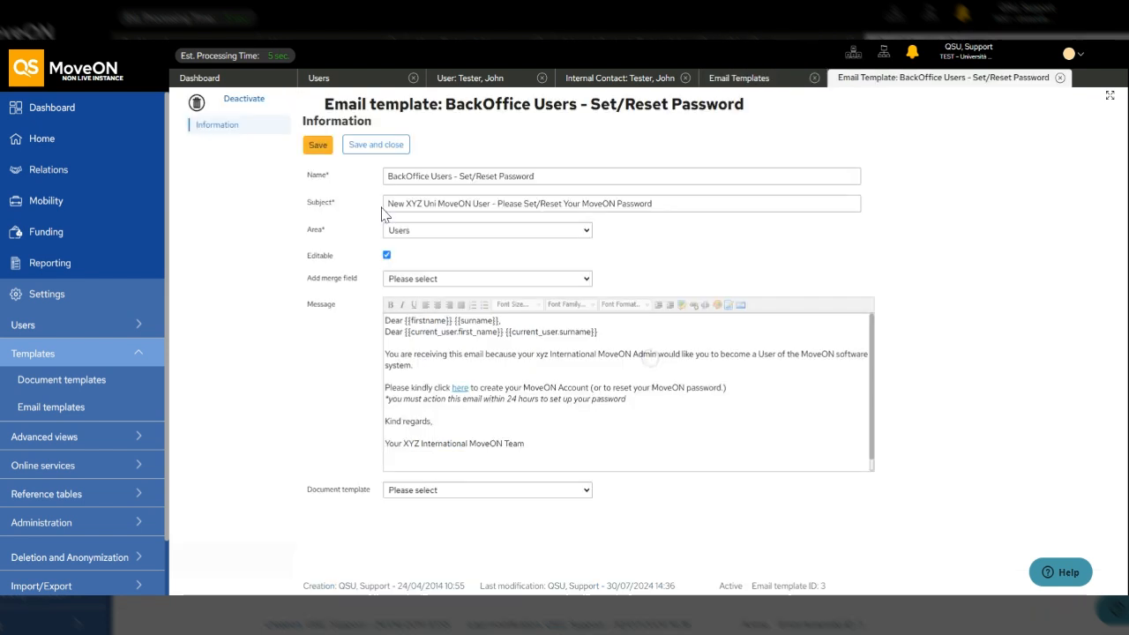
pyautogui.moveTo(307, 202); pyautogui.dragTo(322, 210)
pyautogui.moveTo(393, 204); pyautogui.dragTo(436, 204)
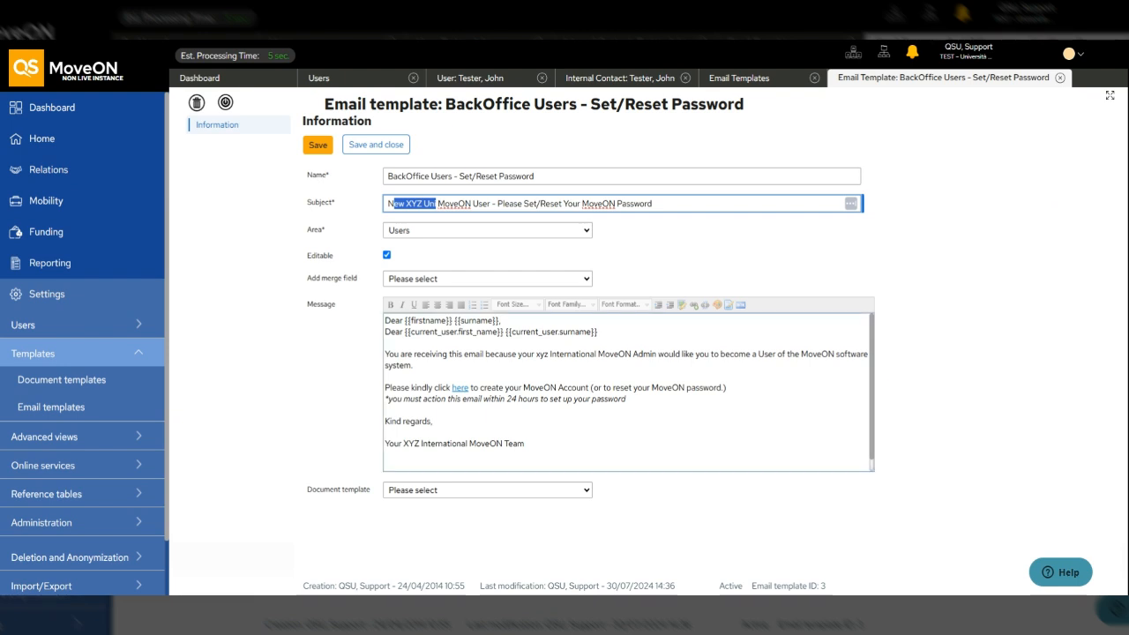
pyautogui.tripleClick(491, 333)
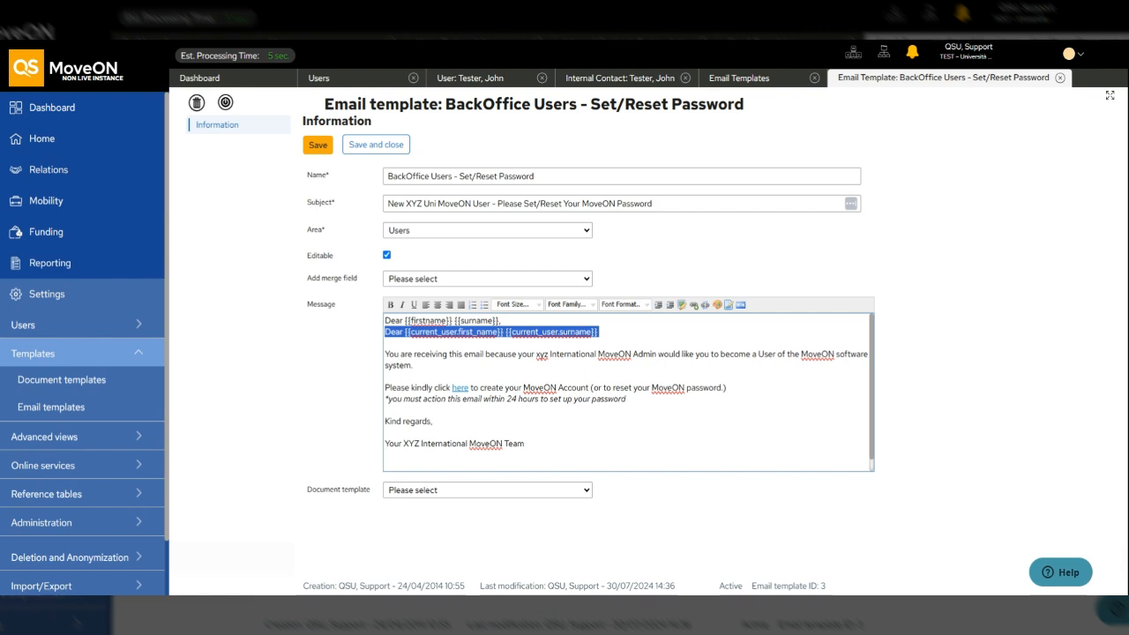
pyautogui.click(386, 443)
pyautogui.moveTo(386, 443); pyautogui.dragTo(501, 444)
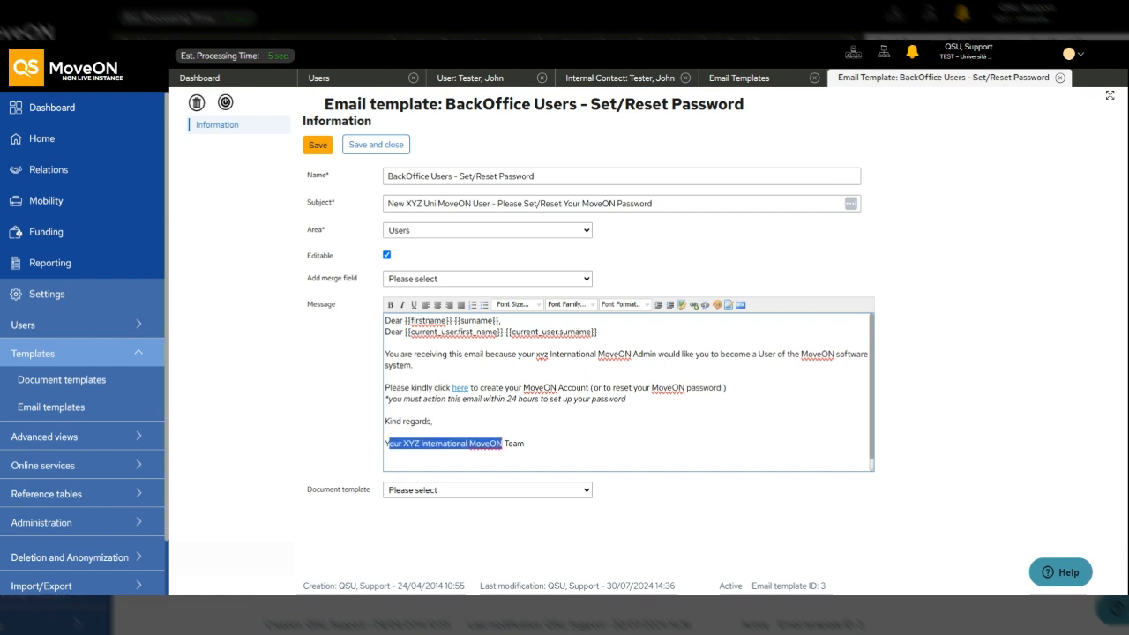
pyautogui.click(470, 443)
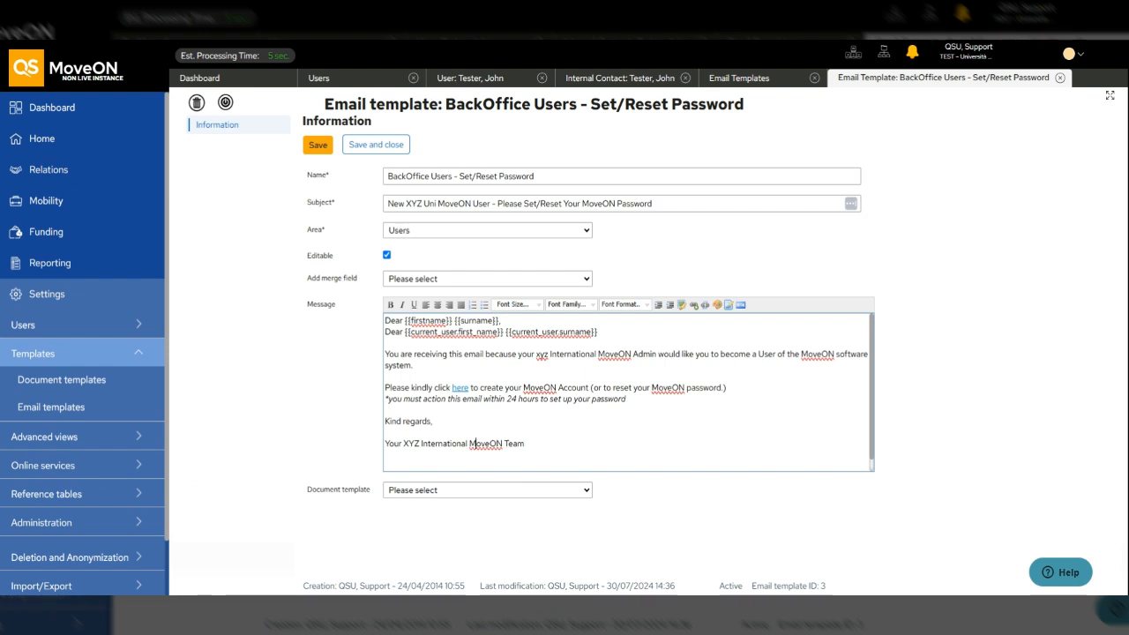
pyautogui.click(422, 387)
# - Add two line breaks after 'click here' and insert the password-reset-link merge field
pyautogui.press('Return')
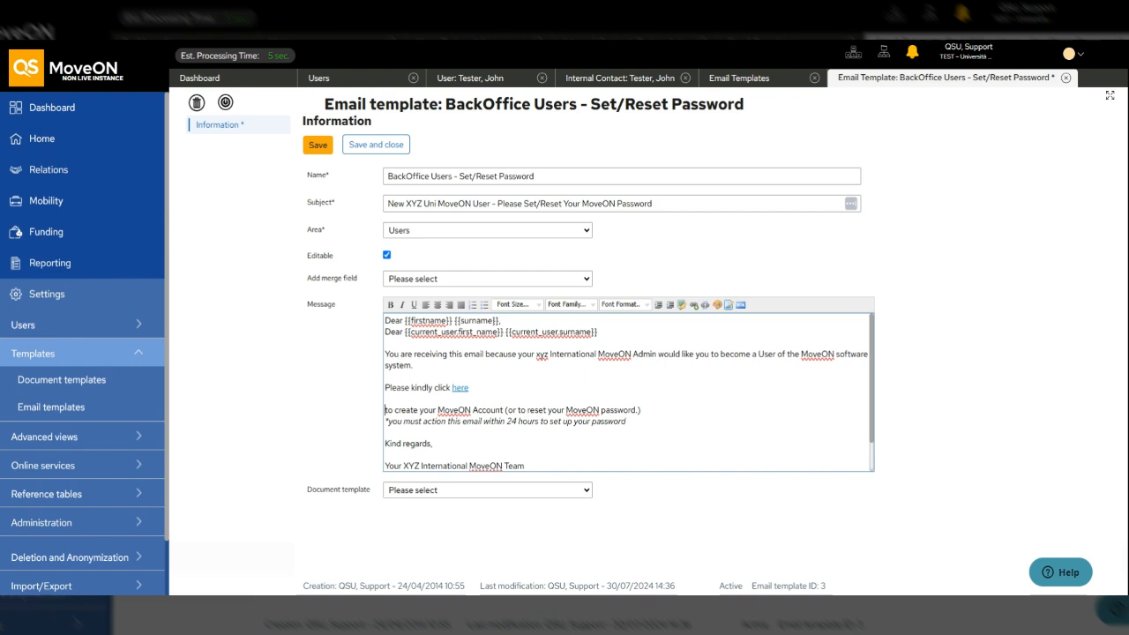
pyautogui.press('Return')
pyautogui.press('Return')
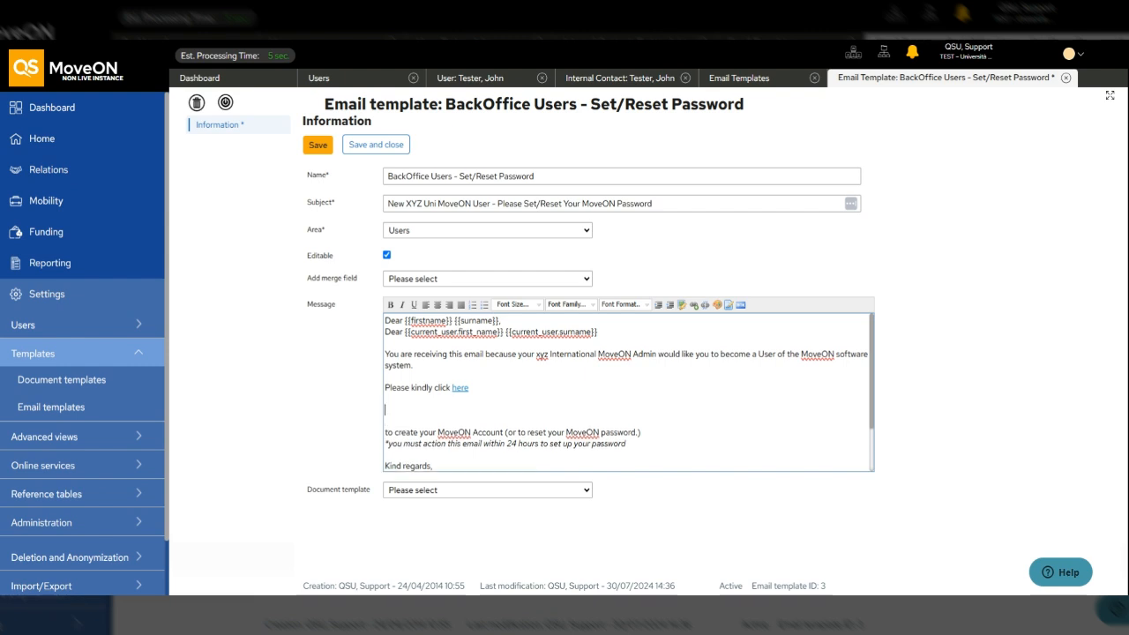
pyautogui.moveTo(311, 278); pyautogui.dragTo(342, 278)
pyautogui.click(402, 280)
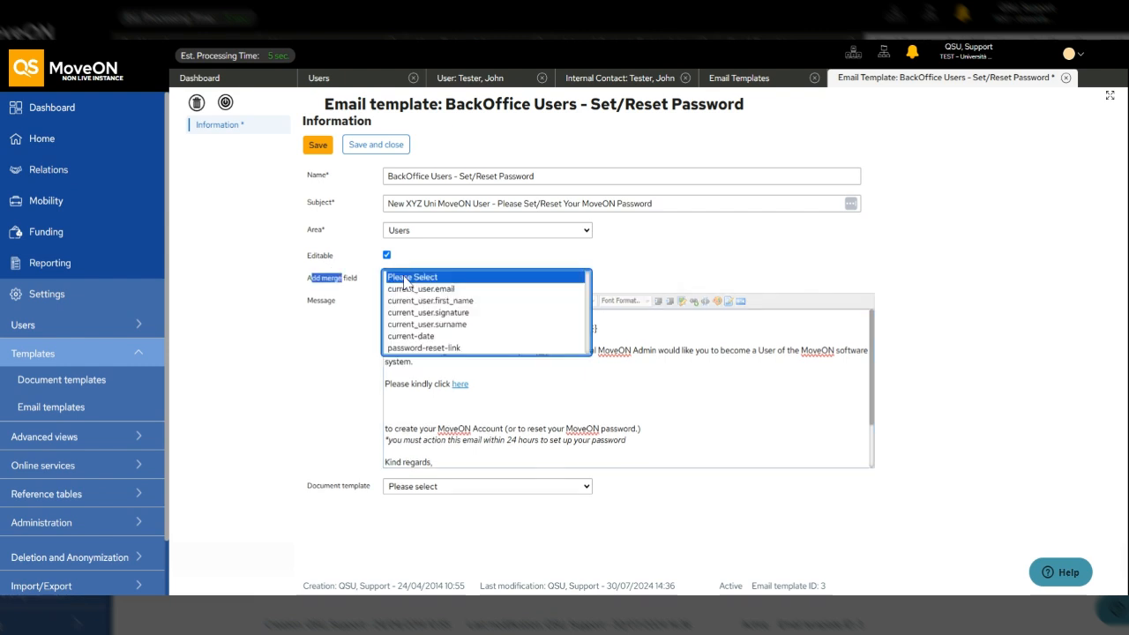
pyautogui.click(422, 349)
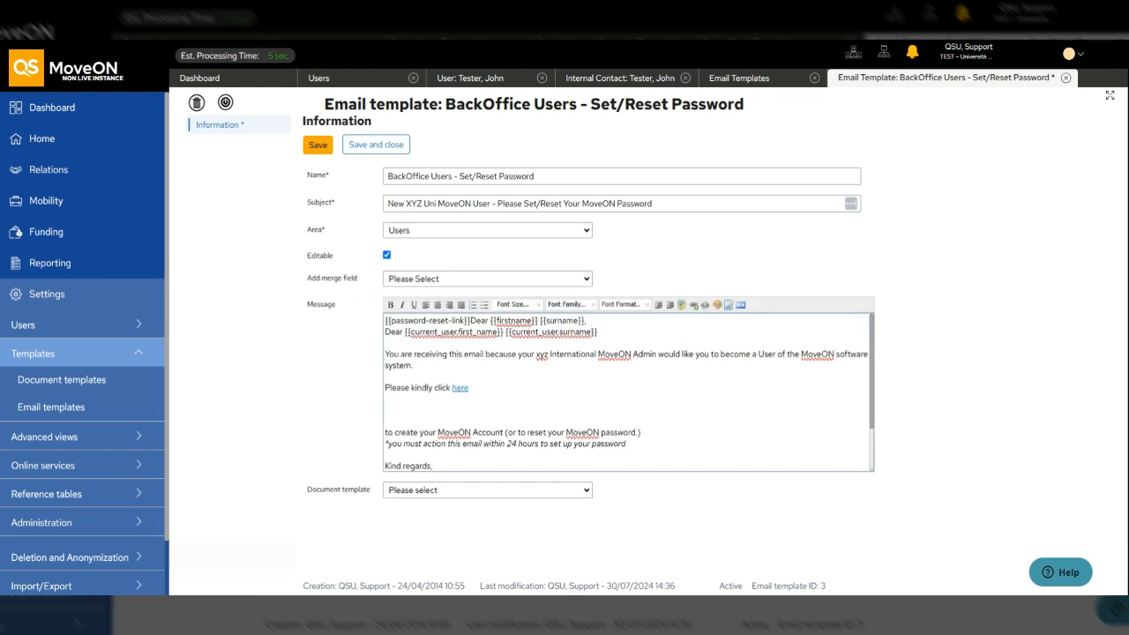
# - Cut the {{password-reset-link}} field out of the message to the clipboard and select 'click here'
pyautogui.moveTo(470, 321); pyautogui.dragTo(386, 321)
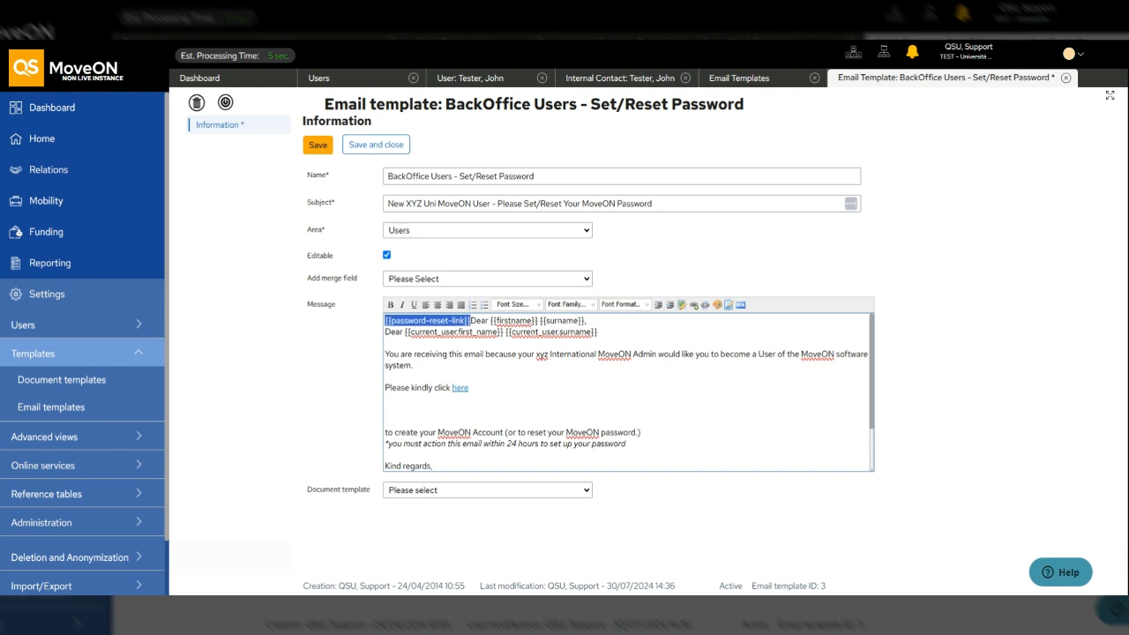
pyautogui.hotkey('ctrl', 'x')
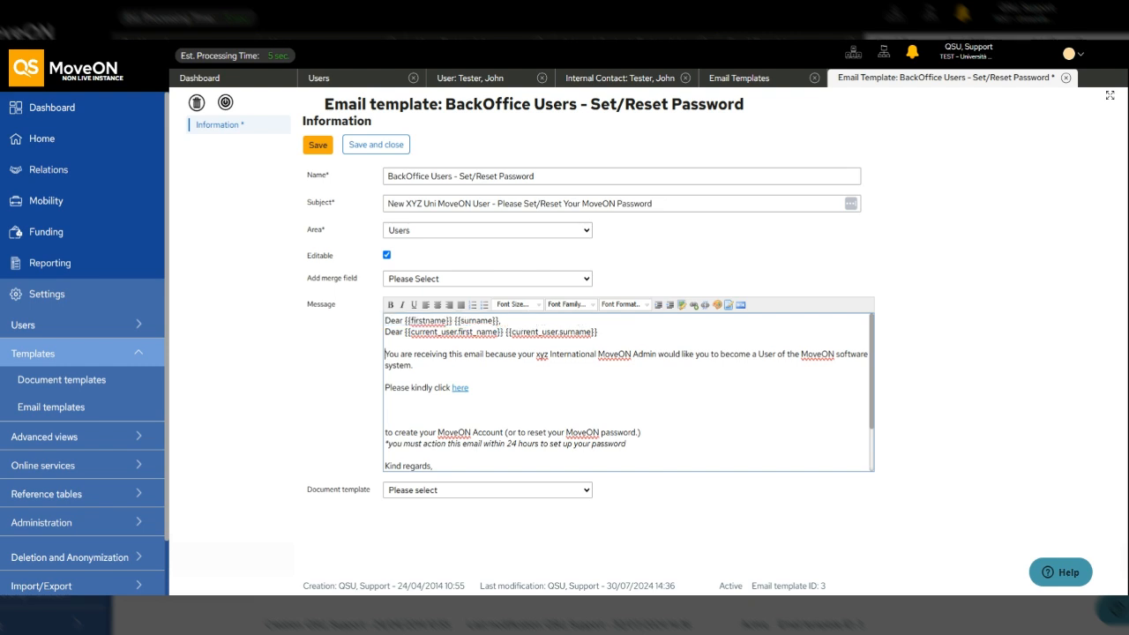
pyautogui.hotkey('ctrl', 'v')
pyautogui.hotkey('shift', 'Home')
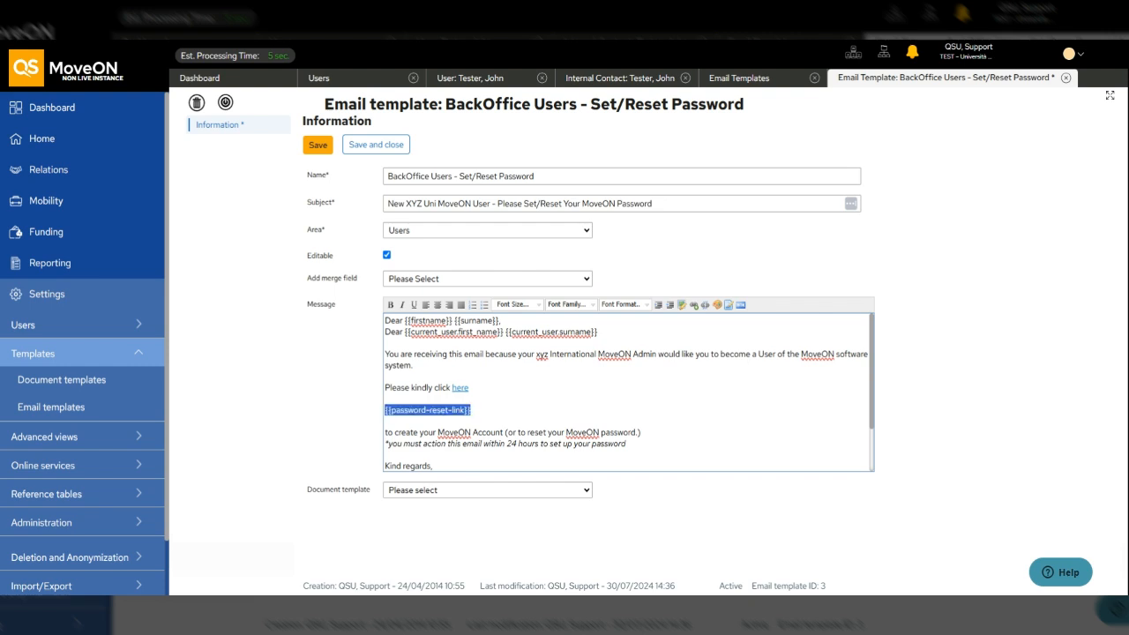
pyautogui.hotkey('ctrl', 'x')
pyautogui.moveTo(434, 388); pyautogui.dragTo(469, 388)
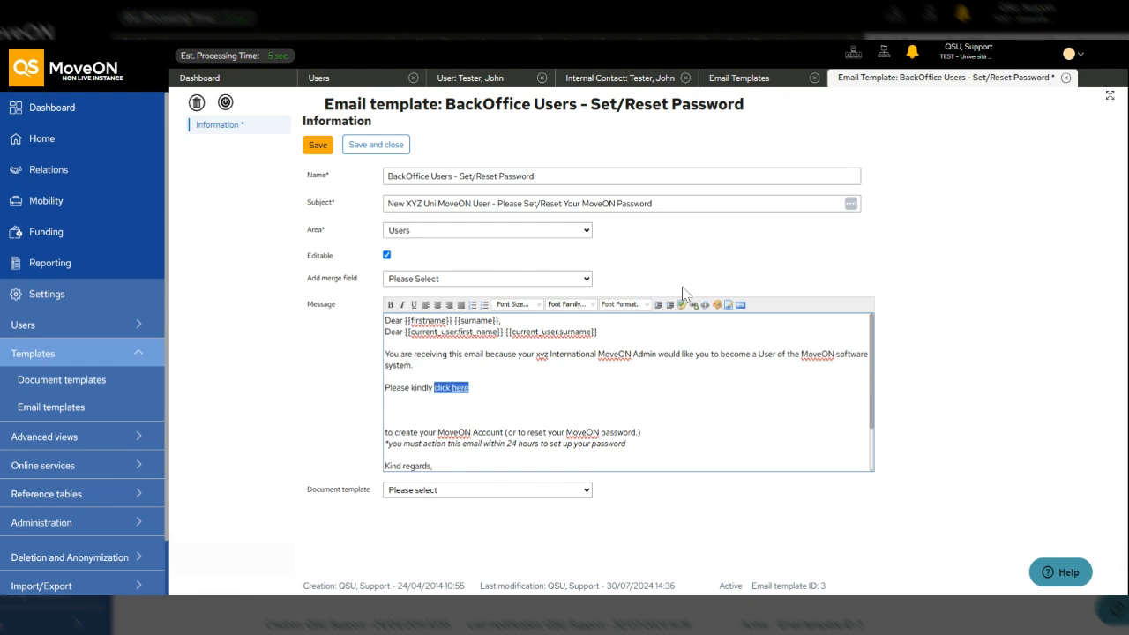
# - Link the 'click here' text to the {{password-reset-link}} merge field
pyautogui.click(693, 305)
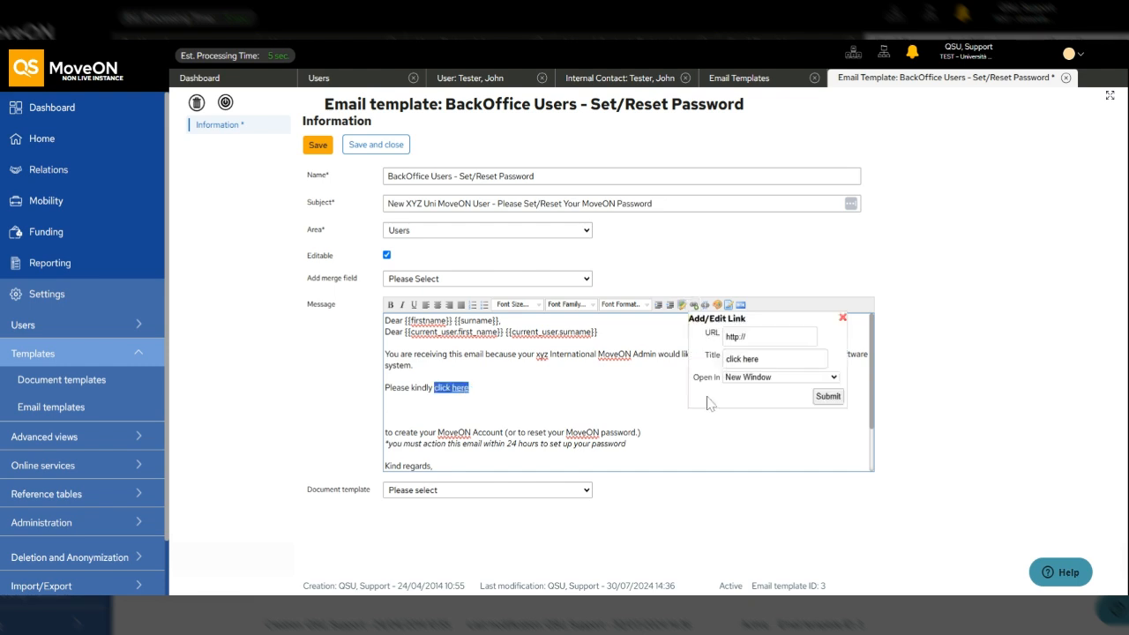
pyautogui.click(843, 318)
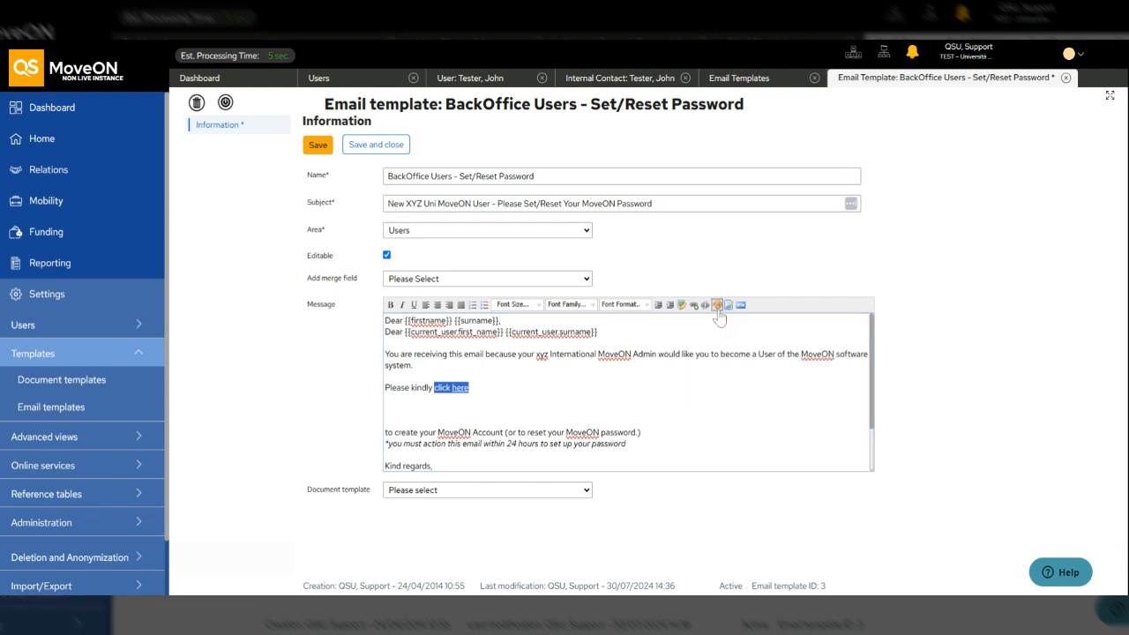
pyautogui.click(470, 388)
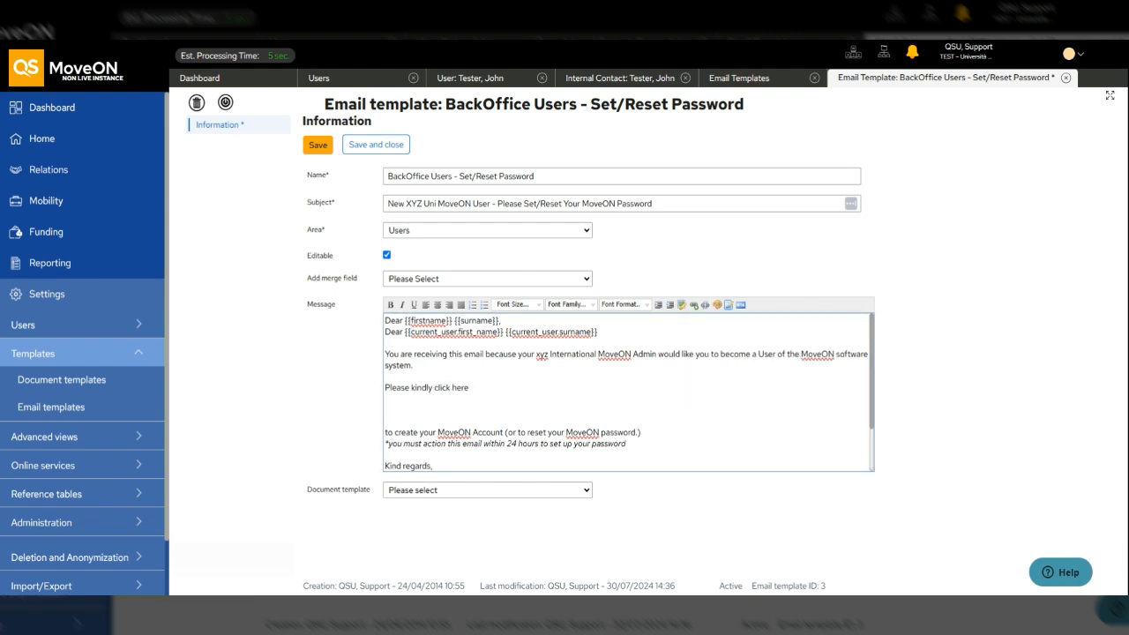
pyautogui.moveTo(434, 388); pyautogui.dragTo(469, 388)
pyautogui.click(694, 305)
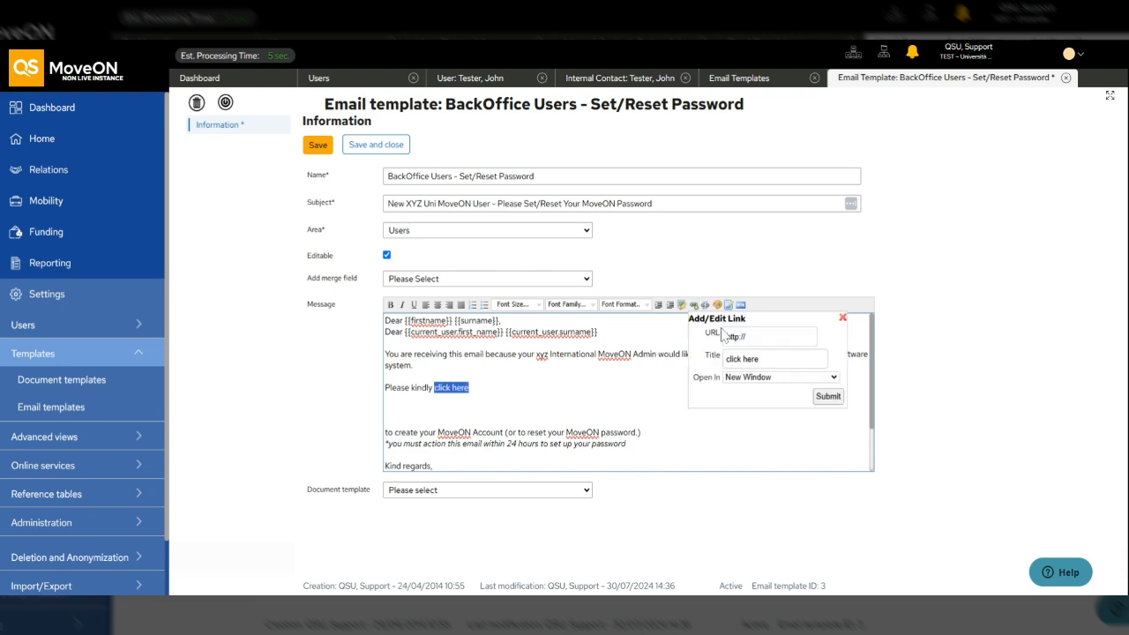
pyautogui.click(723, 334)
pyautogui.hotkey('ctrl', 'v')
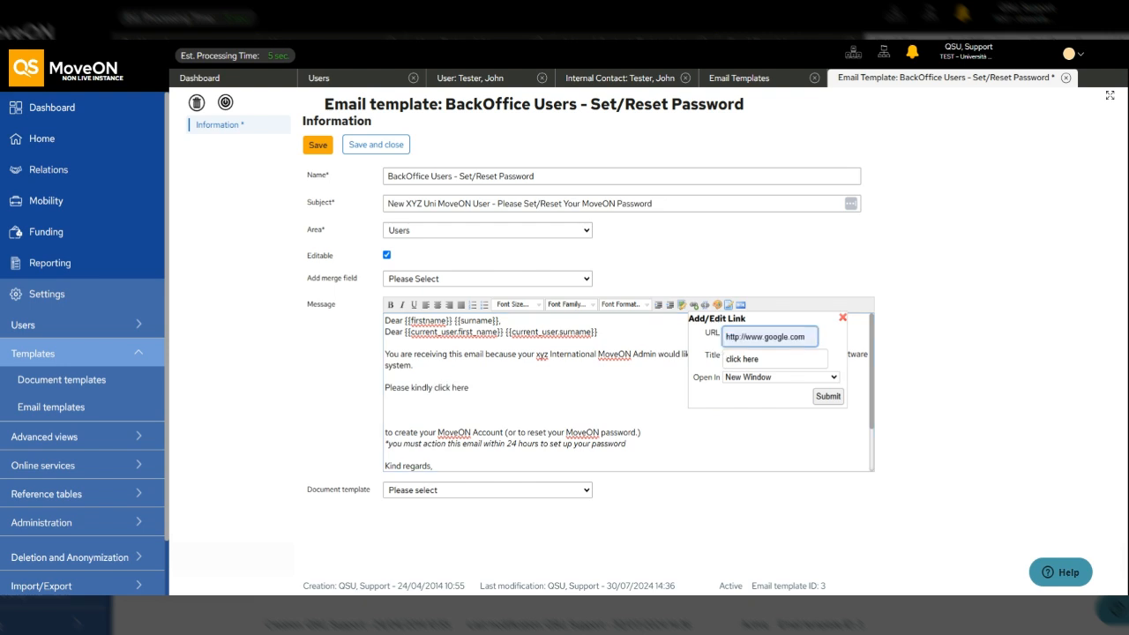
pyautogui.hotkey('ctrl', 'z')
pyautogui.hotkey('ctrl', 'v')
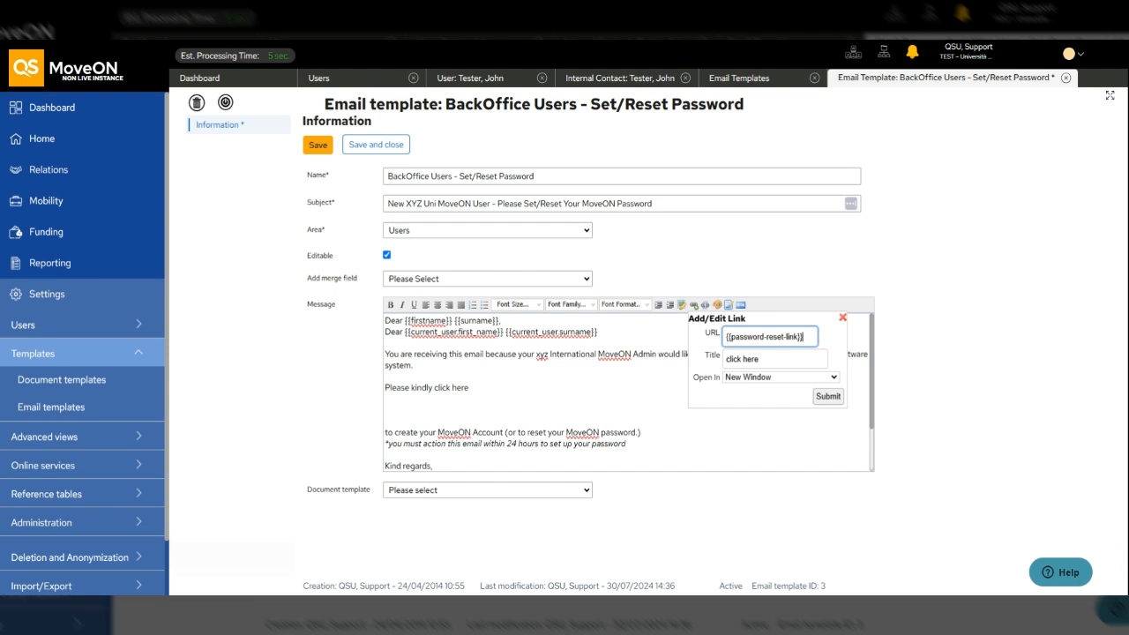
pyautogui.click(829, 397)
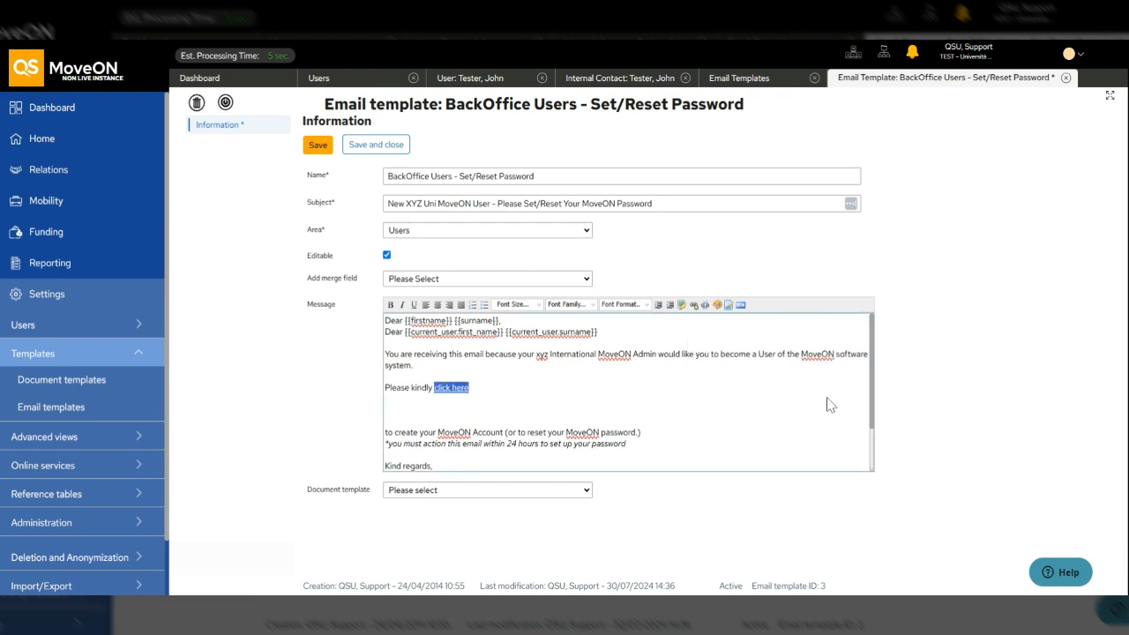
# - Remove the blank lines to rejoin the sentence, then save and close the template
pyautogui.click(386, 410)
pyautogui.press('BackSpace')
pyautogui.press('BackSpace')
pyautogui.press('BackSpace')
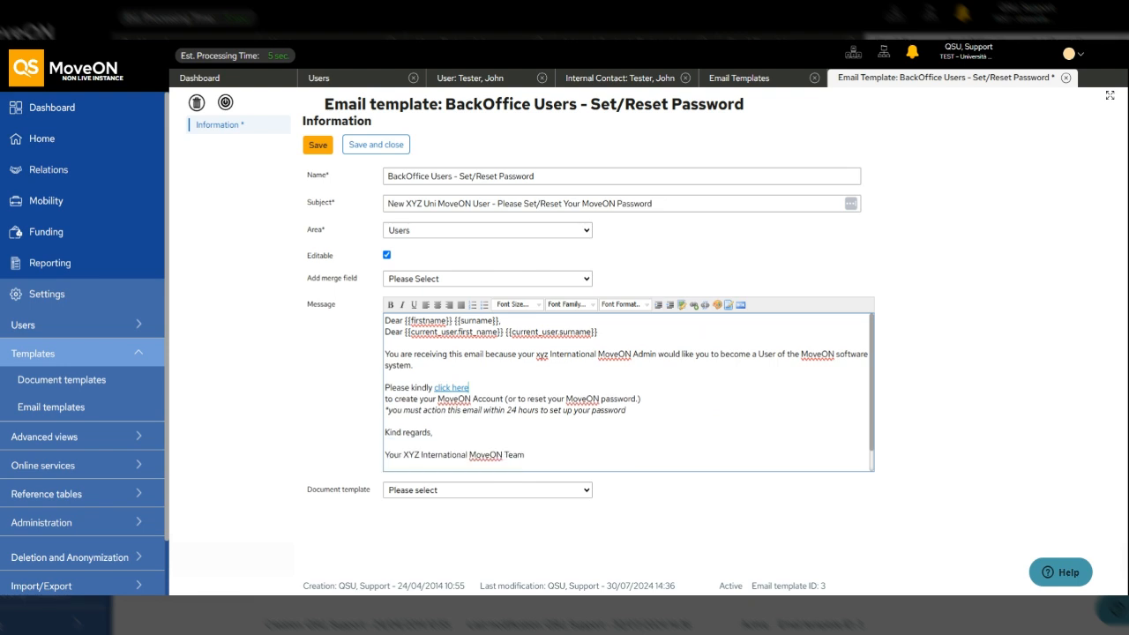
pyautogui.press('BackSpace')
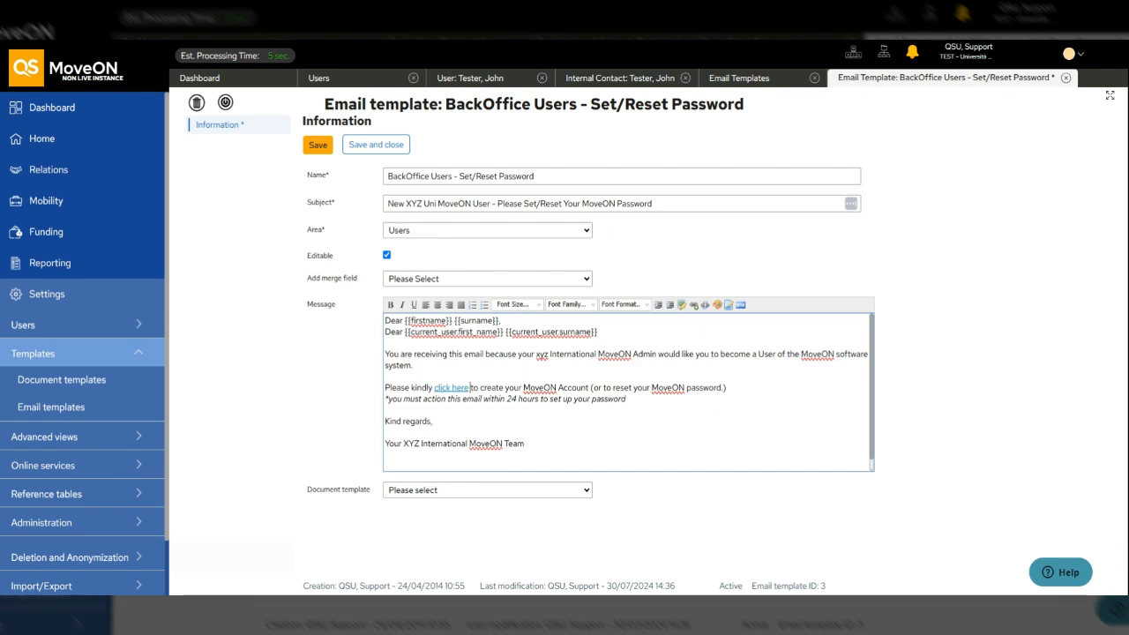
pyautogui.click(374, 146)
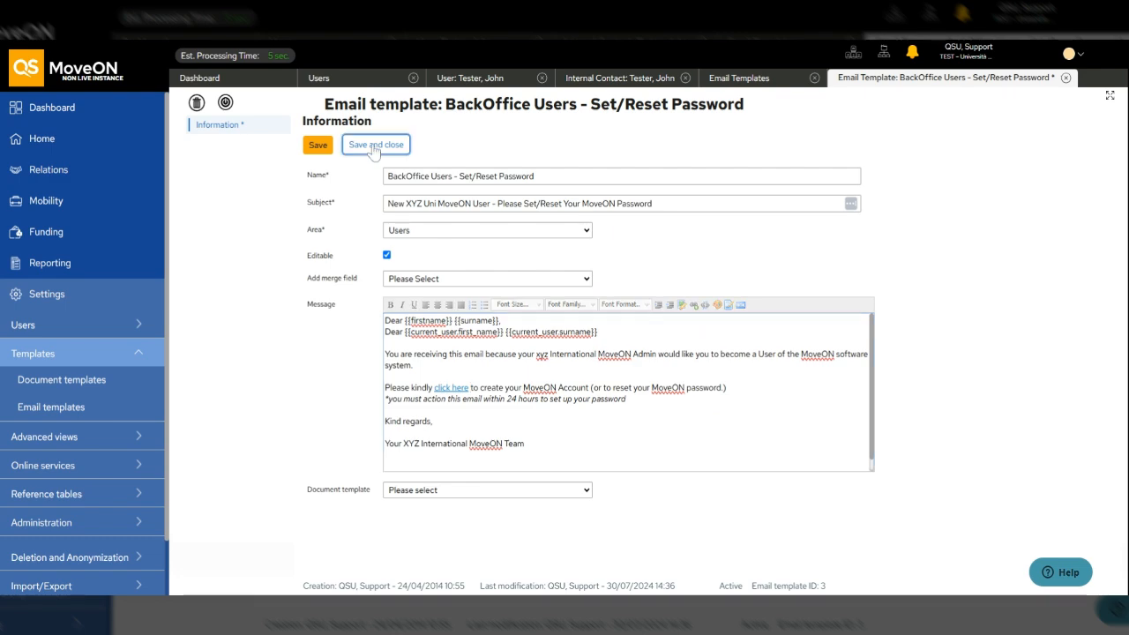